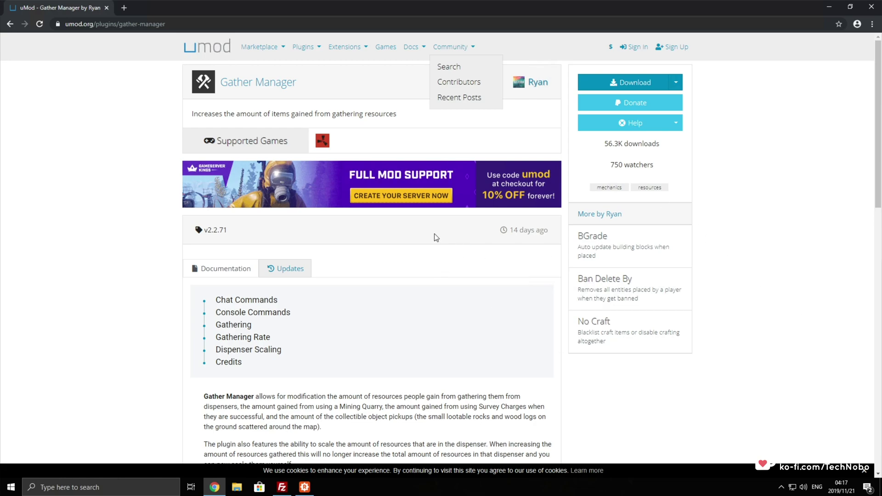
- Examine the Gather Manager plugin page on uMod, including its description and documentation
click(426, 260)
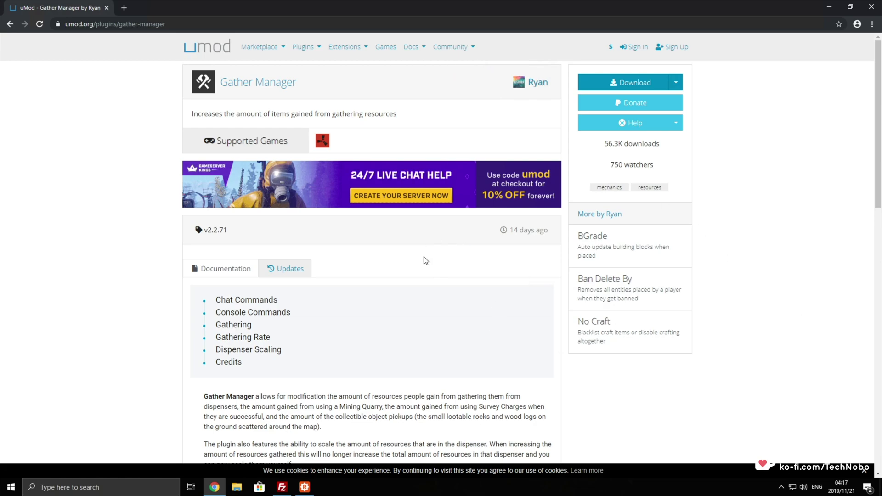
scroll(426, 261, down, 1)
scroll(426, 261, up, 1)
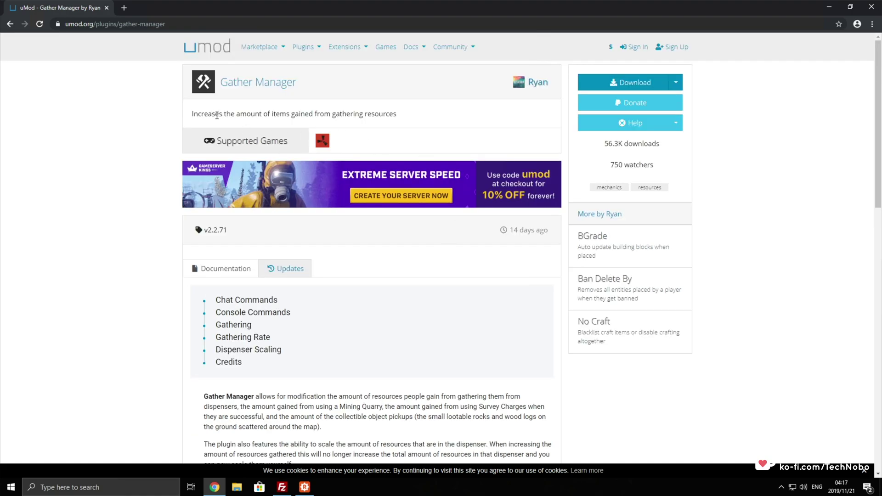
drag(334, 114, 435, 111)
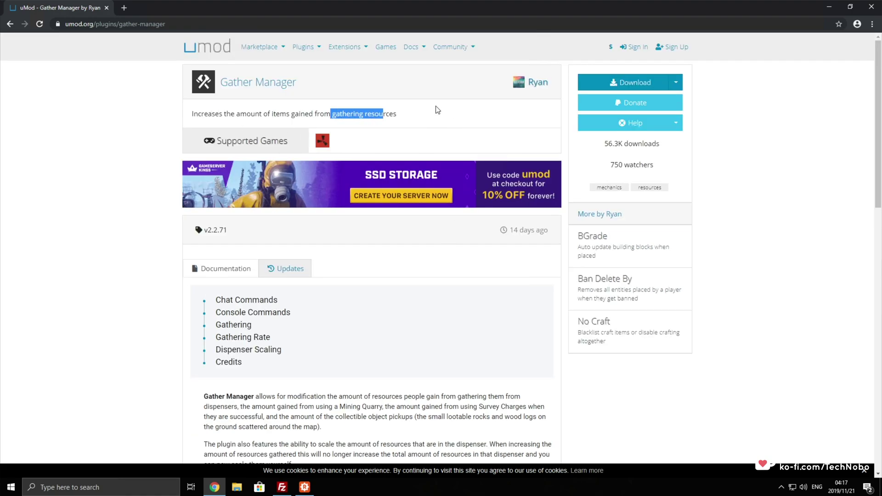
click(409, 126)
scroll(408, 126, down, 4)
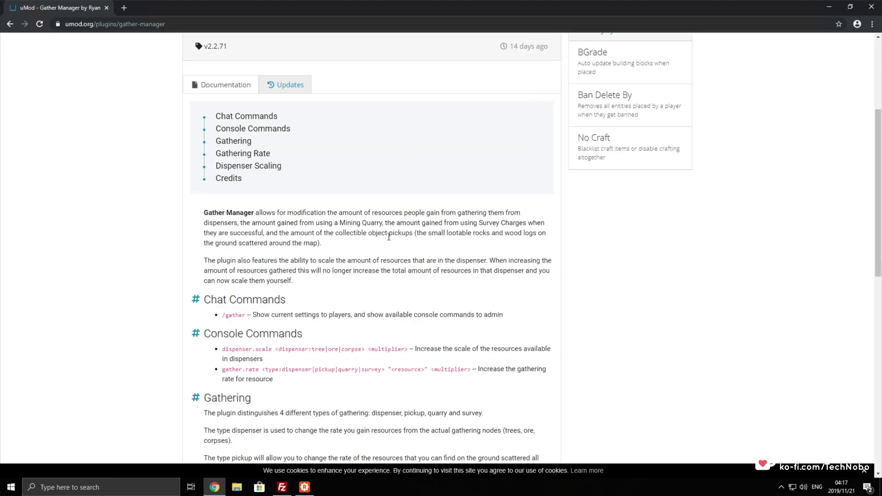
scroll(388, 242, up, 4)
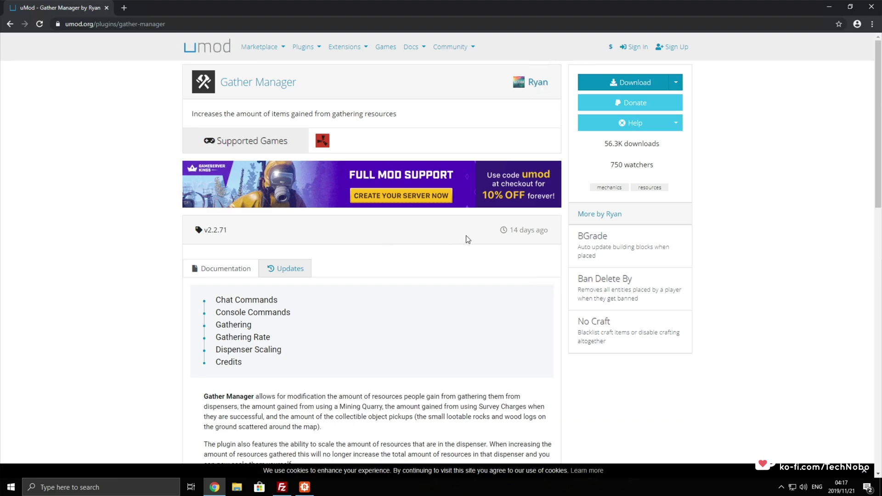
drag(317, 84, 178, 100)
click(190, 117)
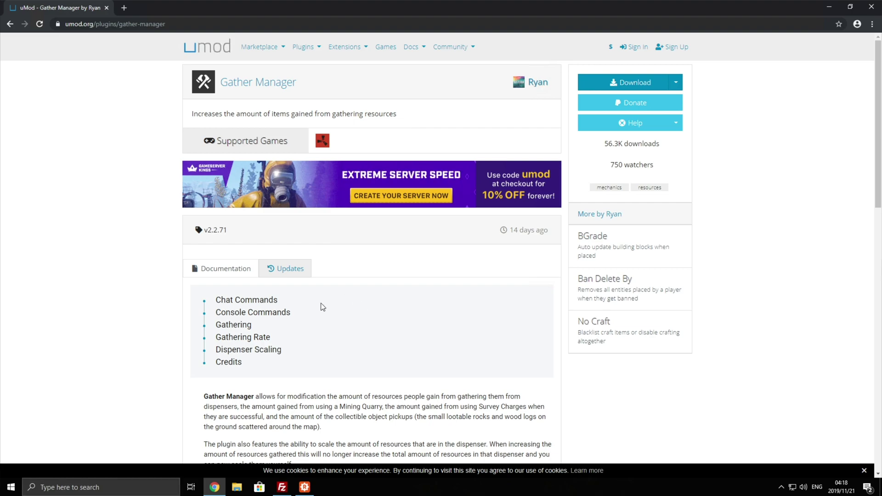
- Switch to FileZilla and examine the local Desktop files and the server's ruste folder contents
click(282, 487)
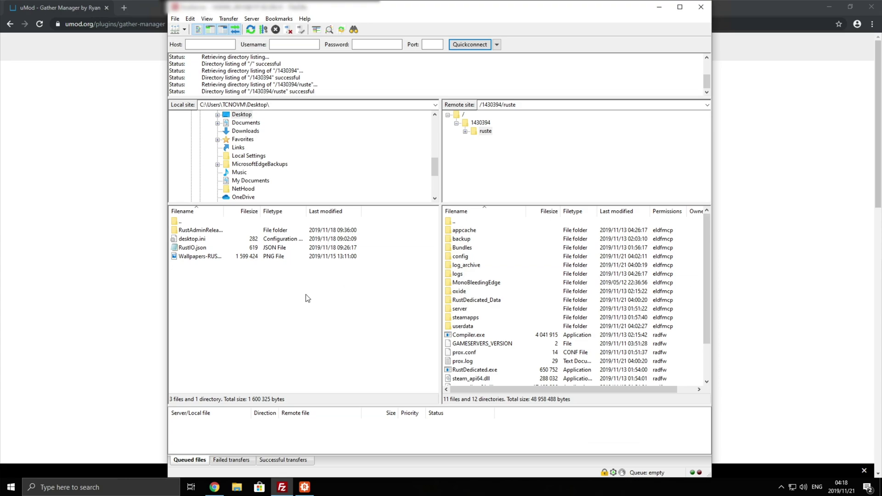
drag(346, 345, 238, 235)
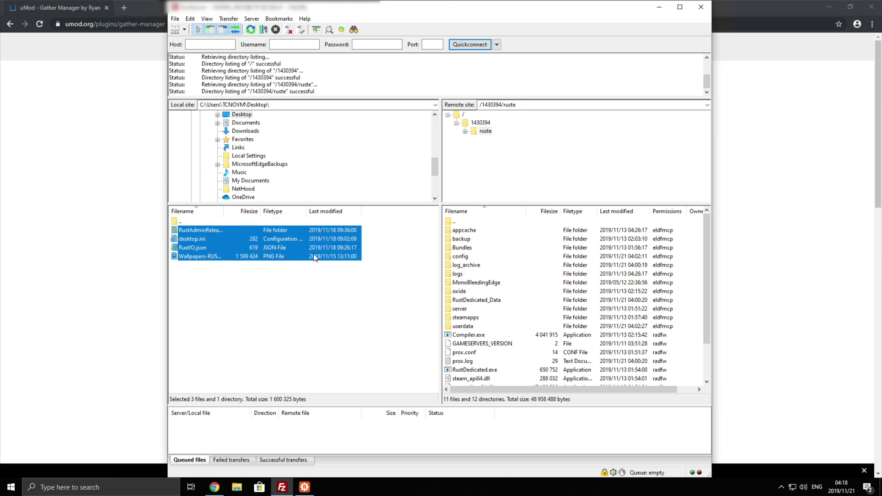
drag(321, 256, 634, 241)
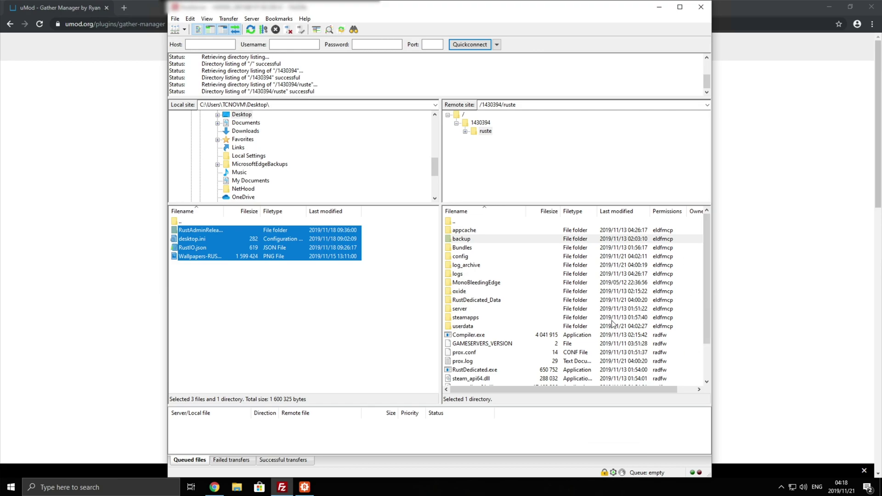
click(541, 256)
click(524, 230)
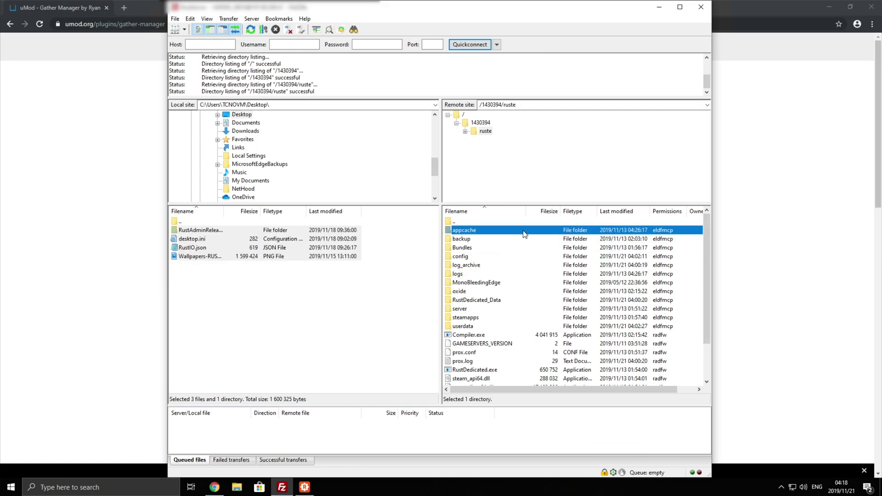
scroll(525, 233, down, 2)
shift+click(522, 380)
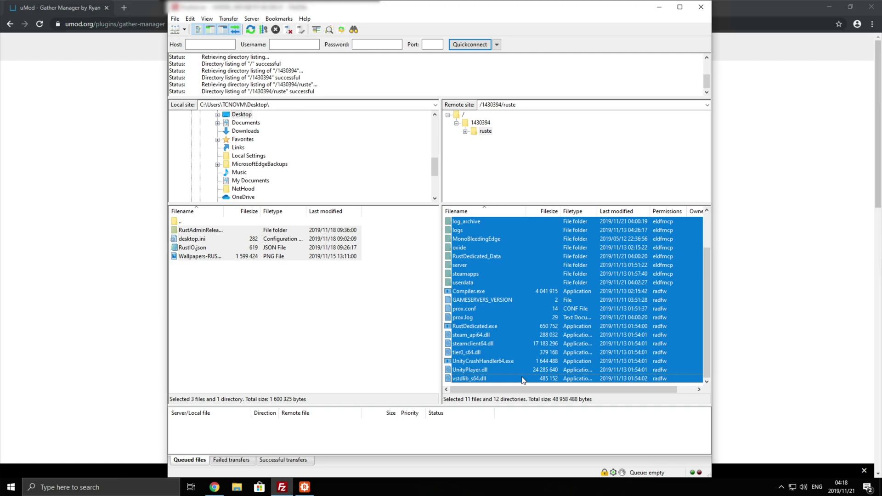
click(366, 331)
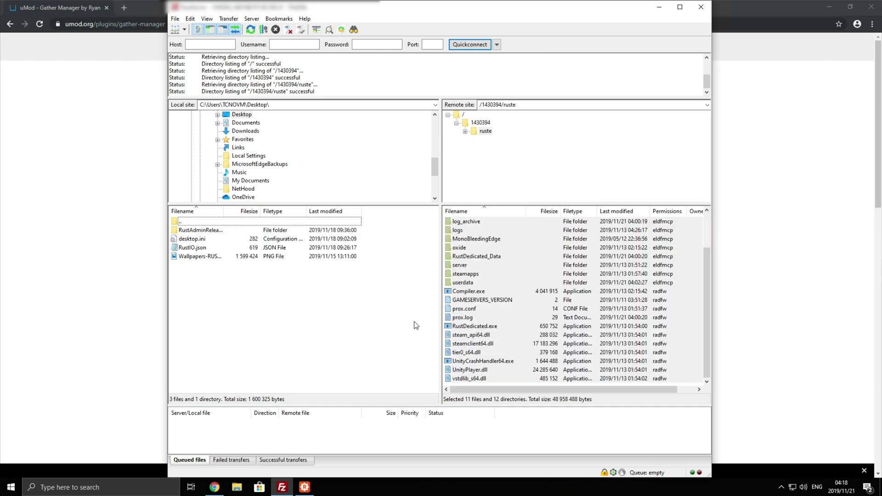
click(520, 315)
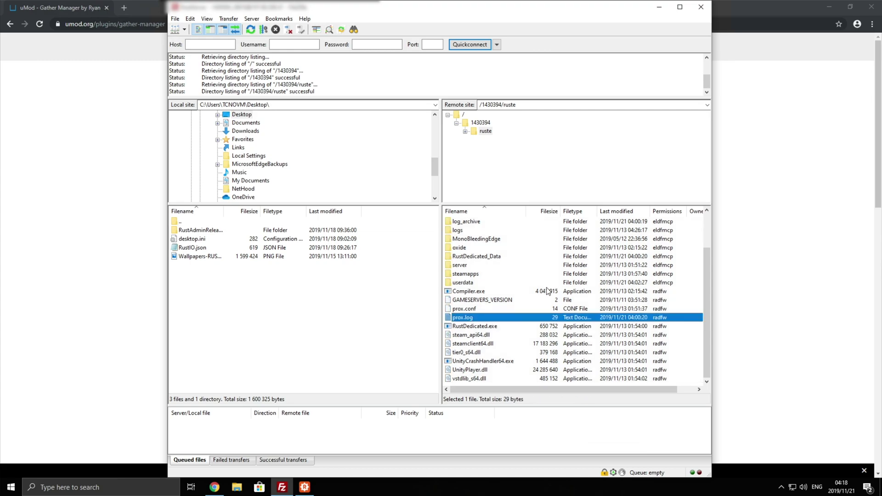
scroll(547, 290, up, 2)
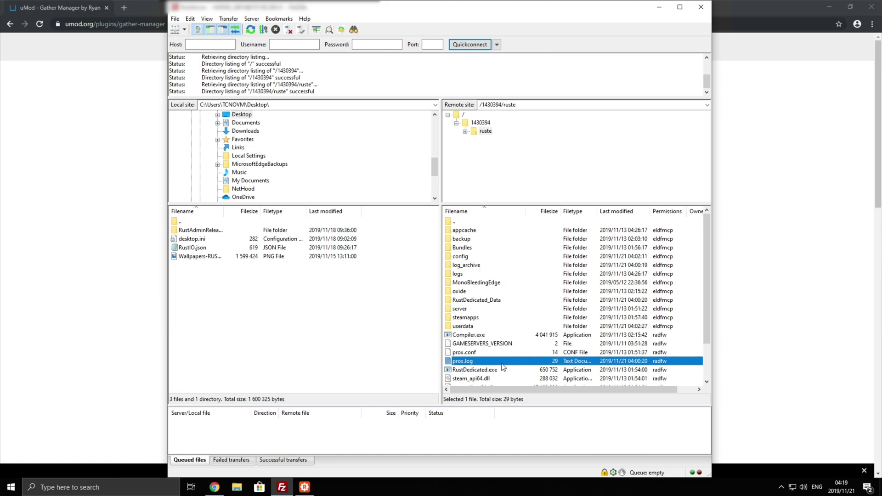
- Switch to RustAdmin, show the server's console log, and move the window aside
click(282, 487)
click(302, 488)
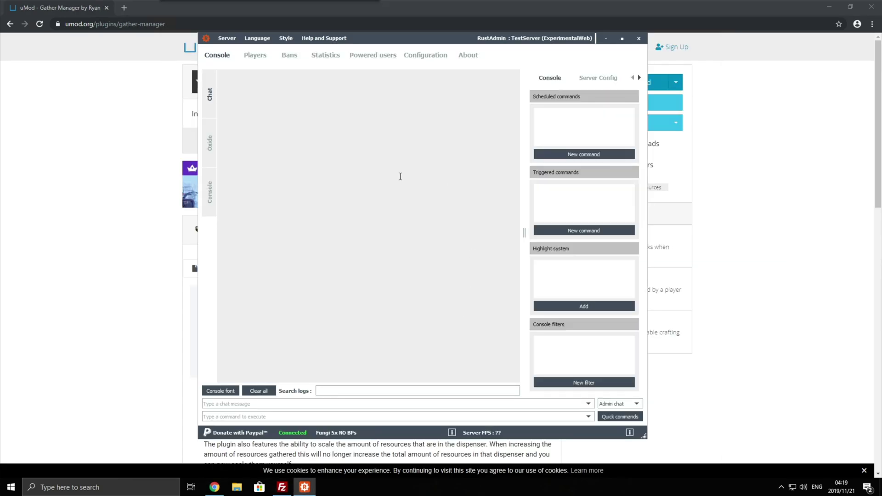
click(209, 192)
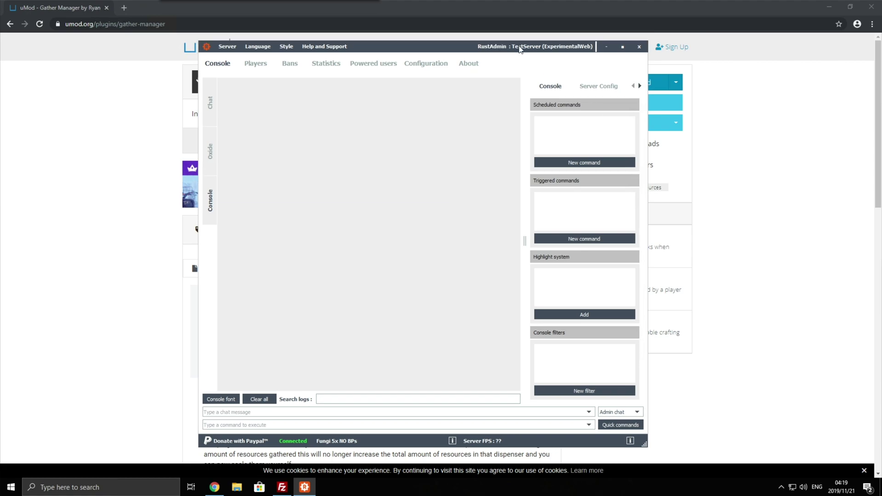
drag(509, 46, 713, 62)
- Download the Gather Manager plugin from uMod and upload GatherManager.cs to the server's oxide/plugins folder with FileZilla
click(392, 250)
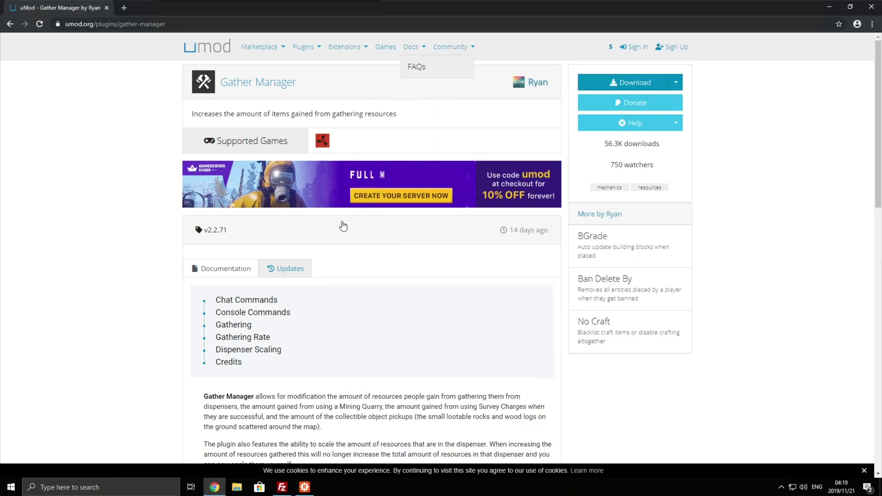
click(631, 83)
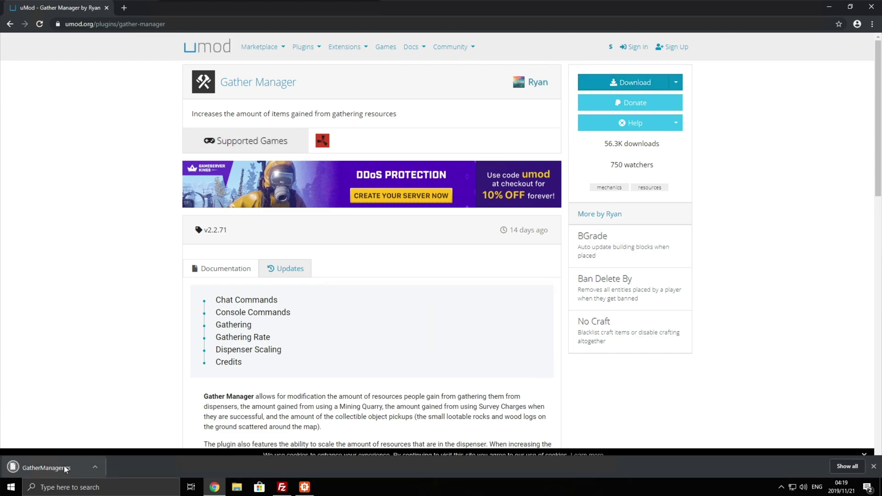
click(282, 488)
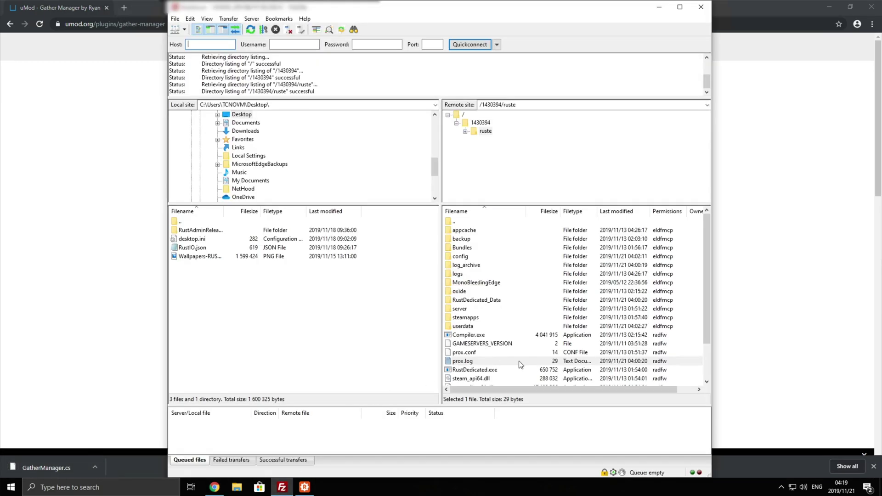
double_click(478, 293)
double_click(461, 265)
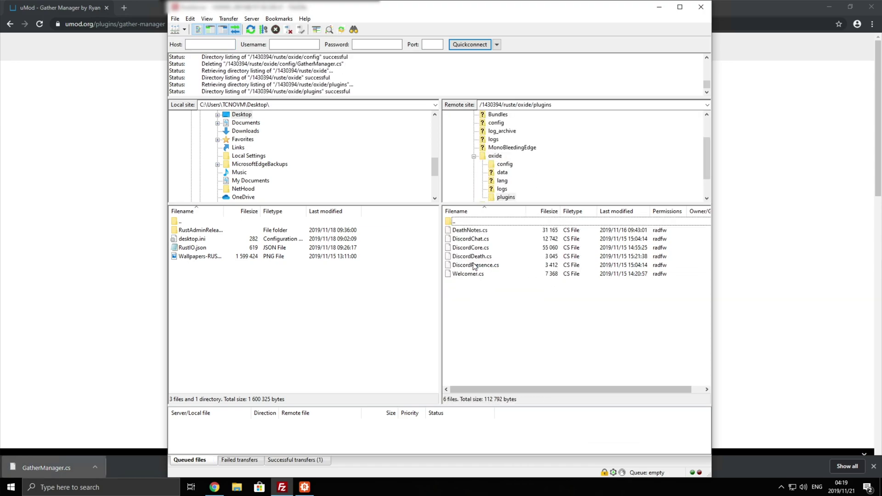
drag(508, 309, 494, 228)
click(455, 310)
drag(59, 458, 496, 340)
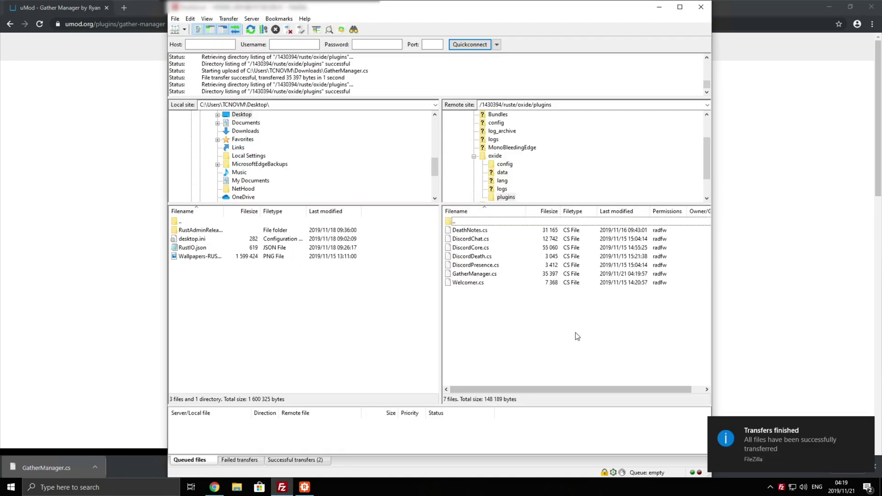
- Check the RustAdmin console log for the Gather Manager compile, configuration file and plugin load messages
click(313, 486)
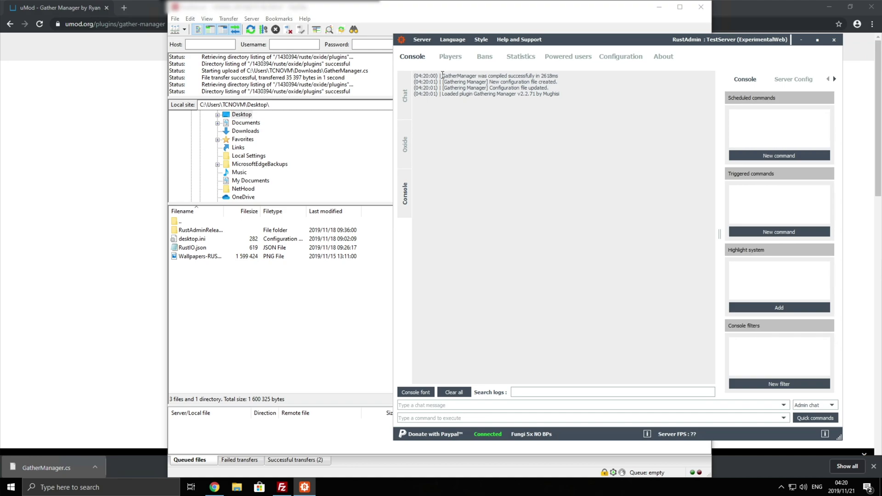
drag(443, 75, 564, 77)
drag(489, 81, 570, 82)
drag(440, 94, 560, 95)
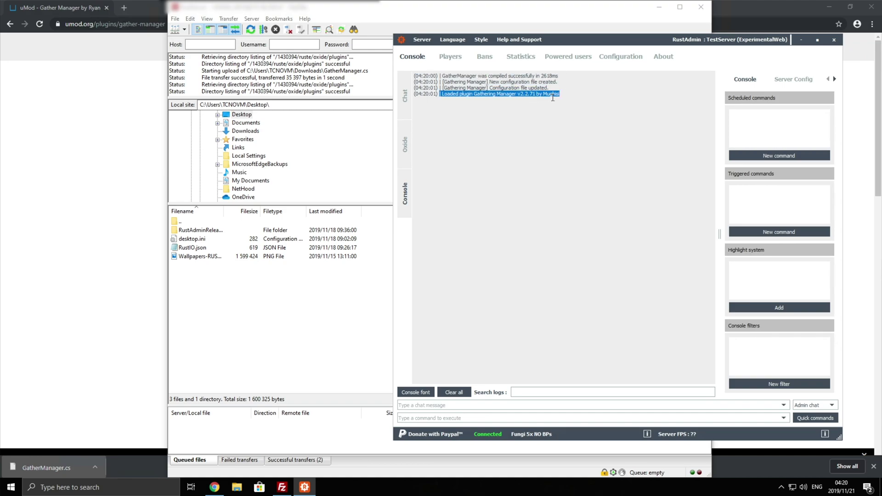
click(564, 135)
- In FileZilla, download GatherManager.json from the server's oxide/config folder to the local Desktop and open it in Notepad
click(311, 340)
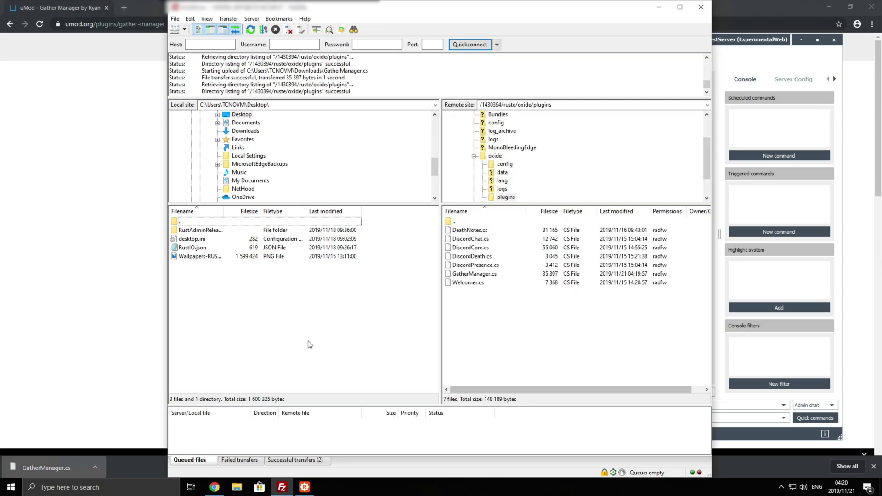
double_click(471, 223)
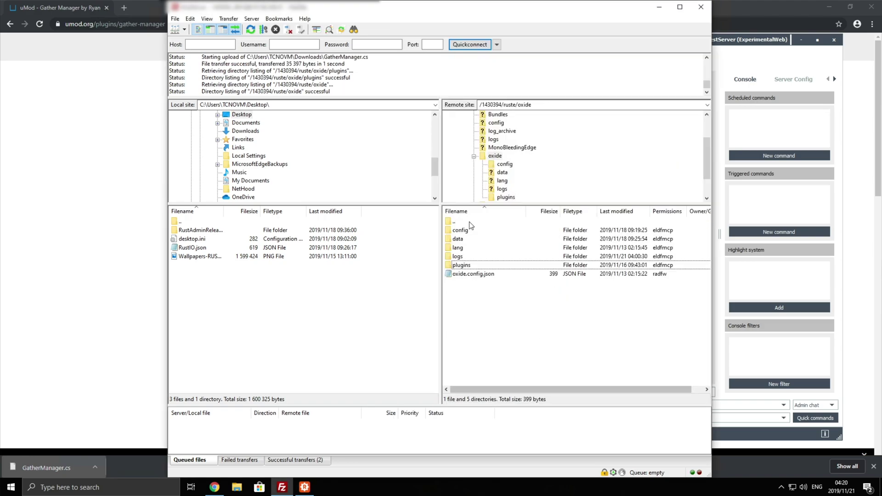
double_click(471, 231)
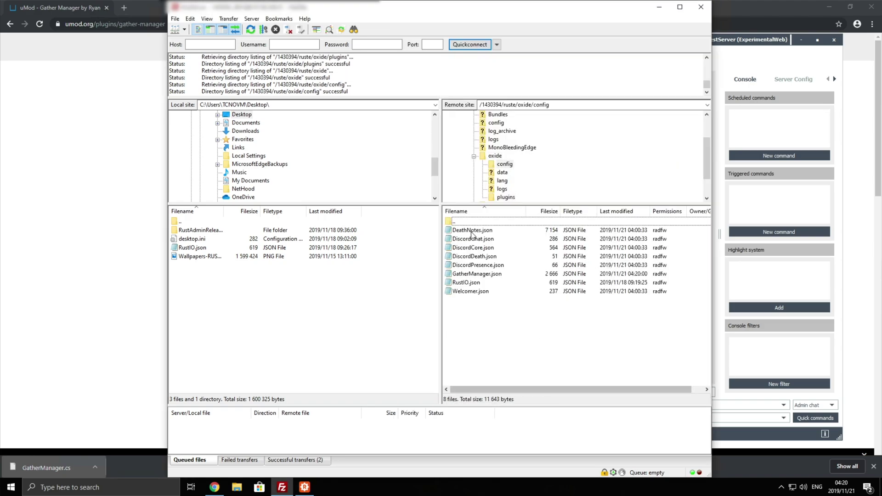
click(493, 276)
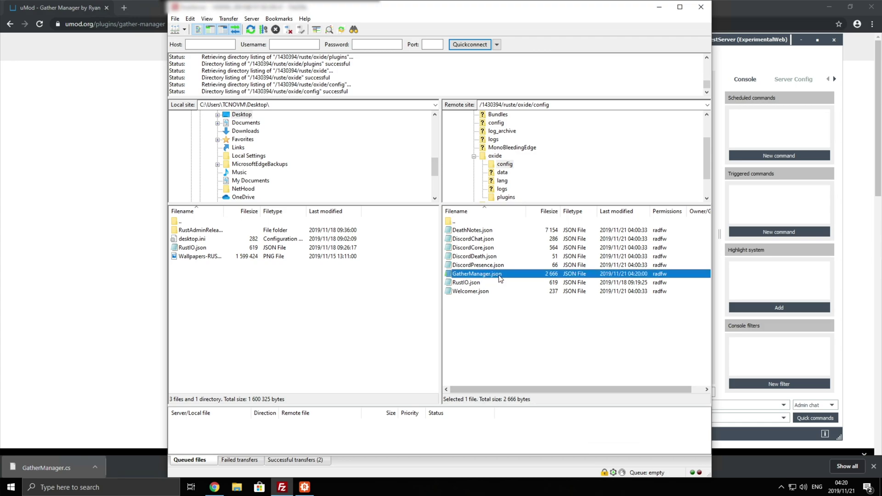
drag(501, 279, 337, 309)
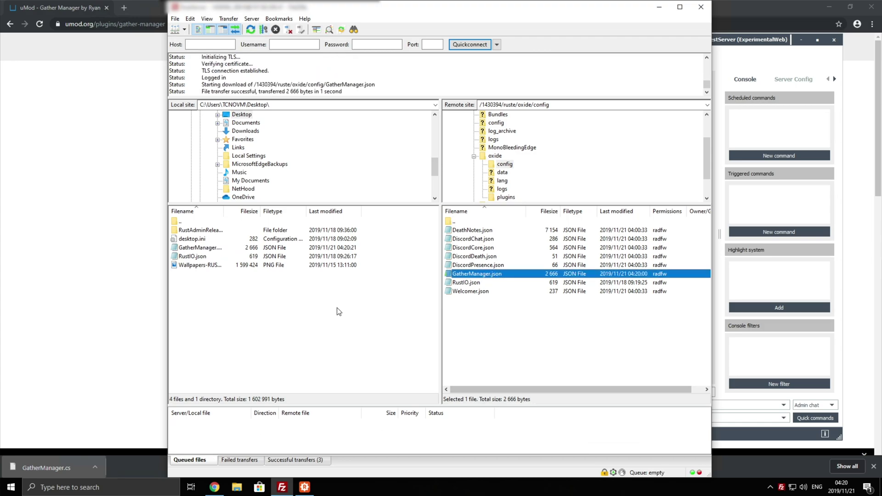
right_click(225, 250)
click(250, 287)
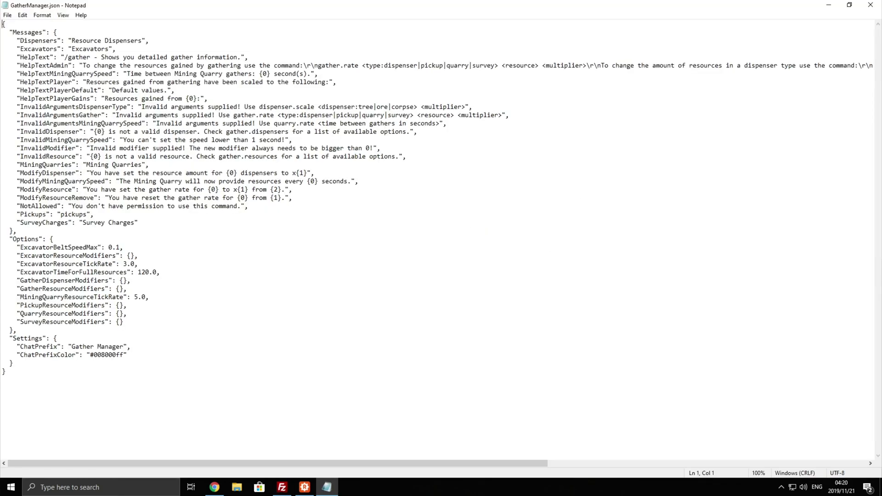
- Examine the Options section of GatherManager.json, from ExcavatorBeltSpeedMax to SurveyResourceModifiers
click(158, 306)
drag(167, 321, 147, 247)
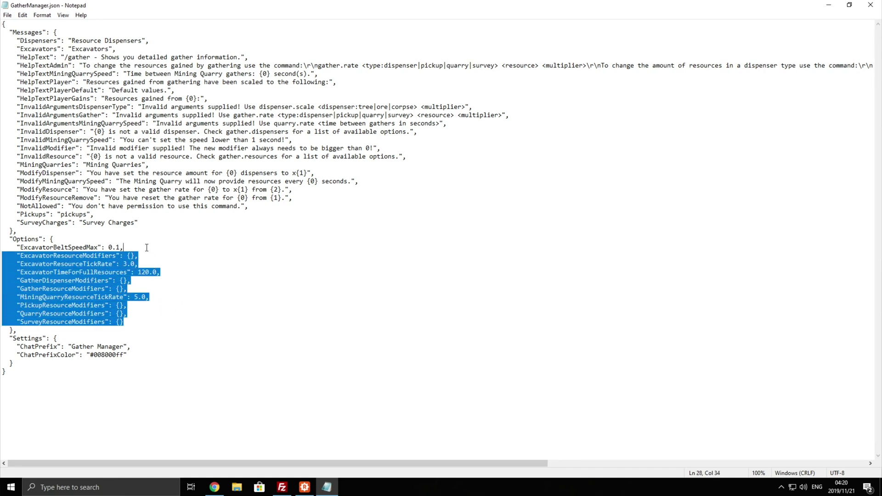
click(146, 247)
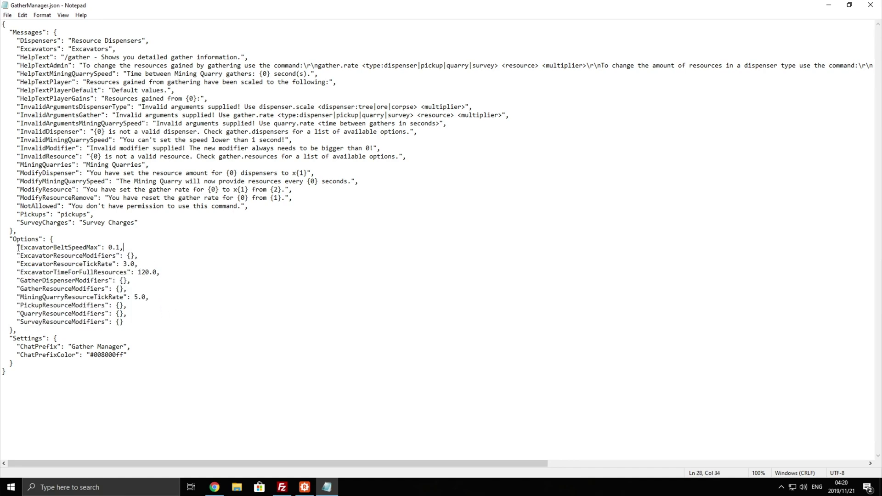
drag(18, 248, 113, 244)
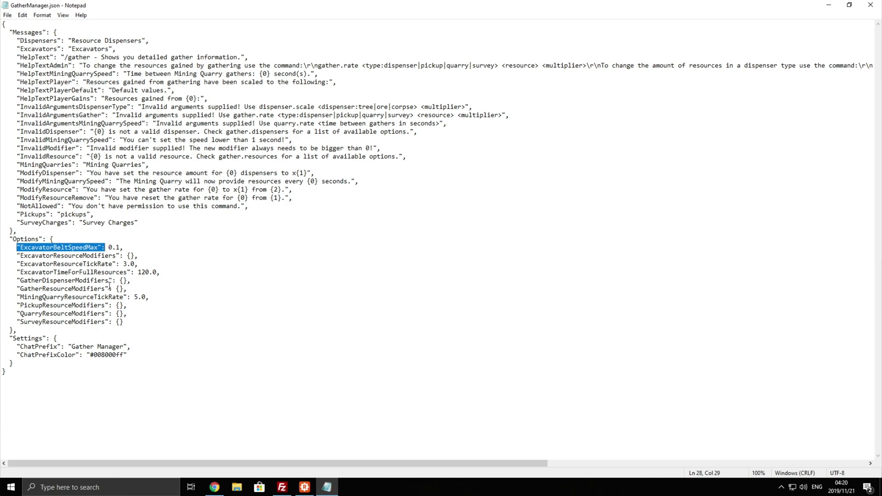
click(110, 314)
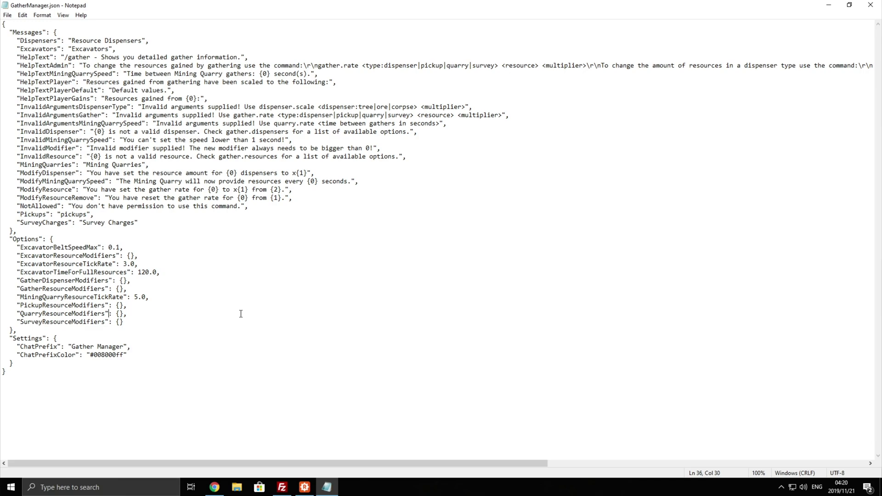
- Replace the whole content of GatherManager.json with the copied configuration that uses 5.0 gather, dispenser and pickup modifiers, and review it
click(384, 210)
click(302, 270)
key(ctrl+a)
key(ctrl+v)
scroll(303, 270, up, 6)
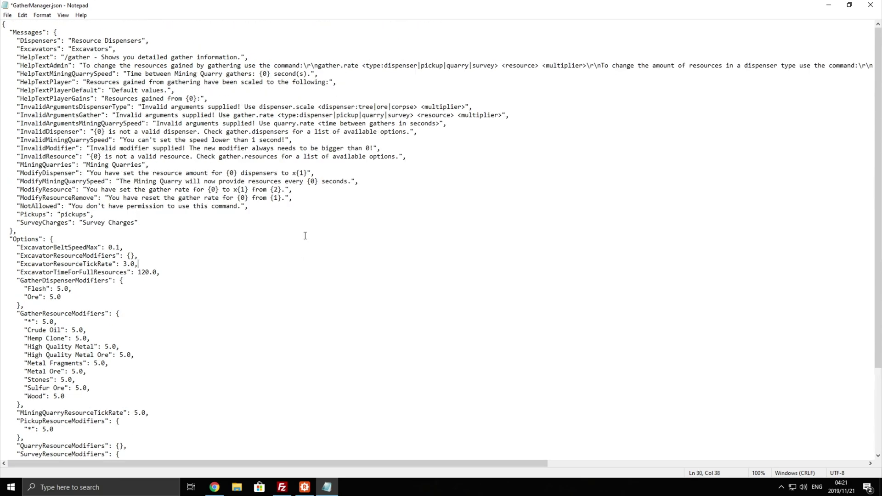
key(ctrl+a)
scroll(264, 248, down, 5)
scroll(92, 211, up, 5)
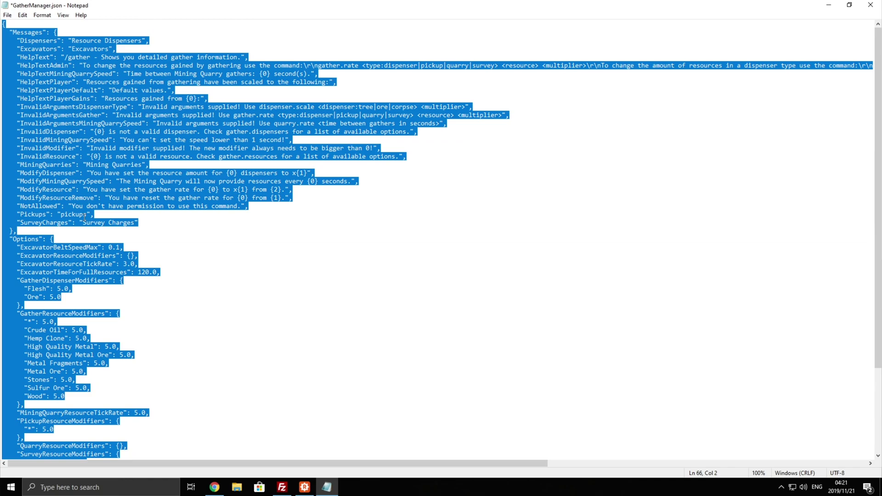
- Undo the pasted configuration to compare it with the default Options section, and restore the version with 5.0 modifiers
click(84, 214)
mouse_move(11, 243)
mouse_down()
mouse_move(64, 239)
mouse_move(3, 239)
mouse_up()
scroll(4, 238, down, 4)
key(ctrl+z)
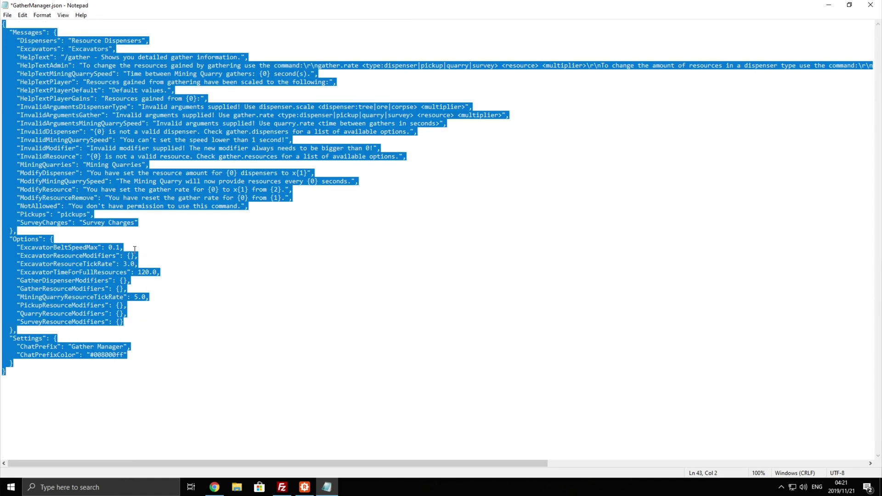
click(134, 250)
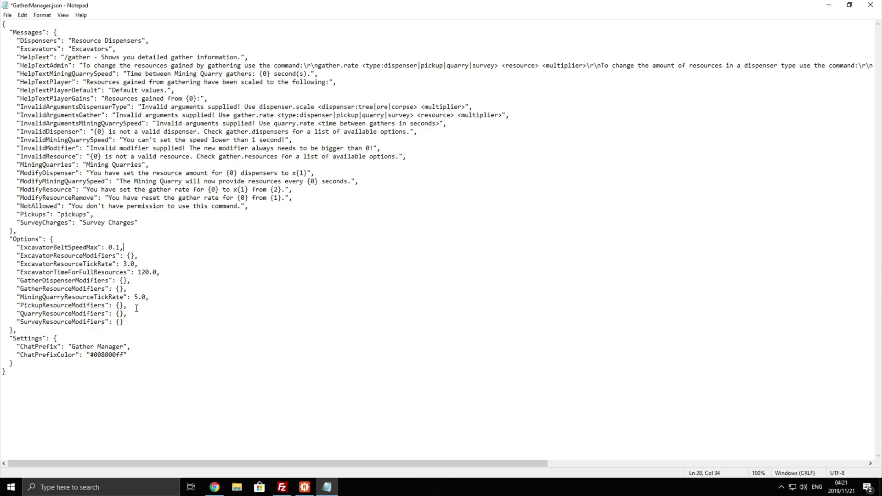
key(ctrl+z)
click(138, 307)
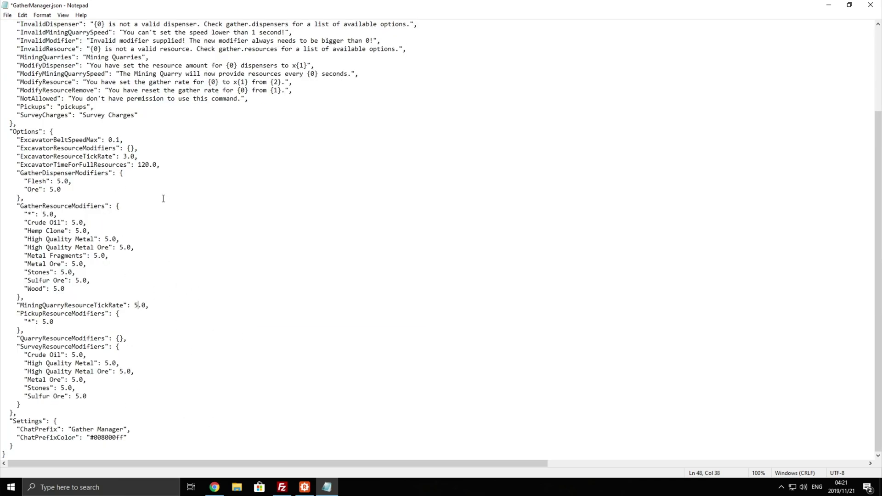
- Save GatherManager.json with the pasted 5.0 gather, pickup and survey modifiers
drag(57, 181, 67, 189)
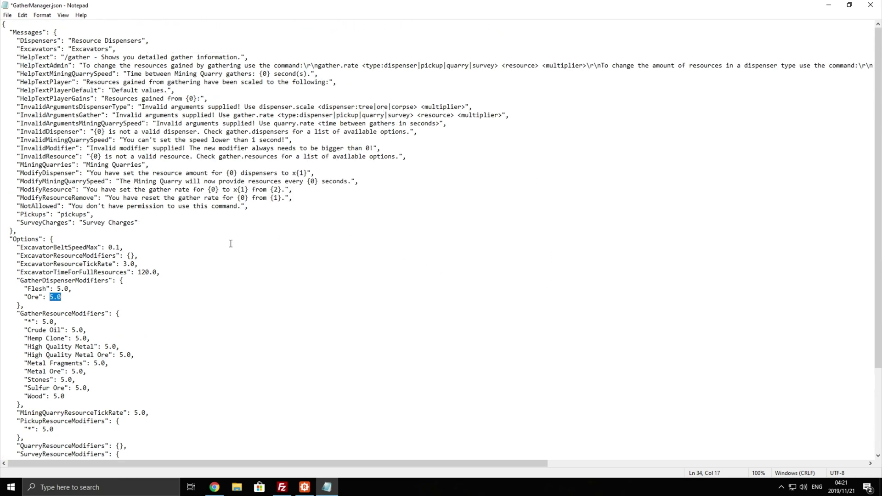
key(ctrl+s)
click(123, 280)
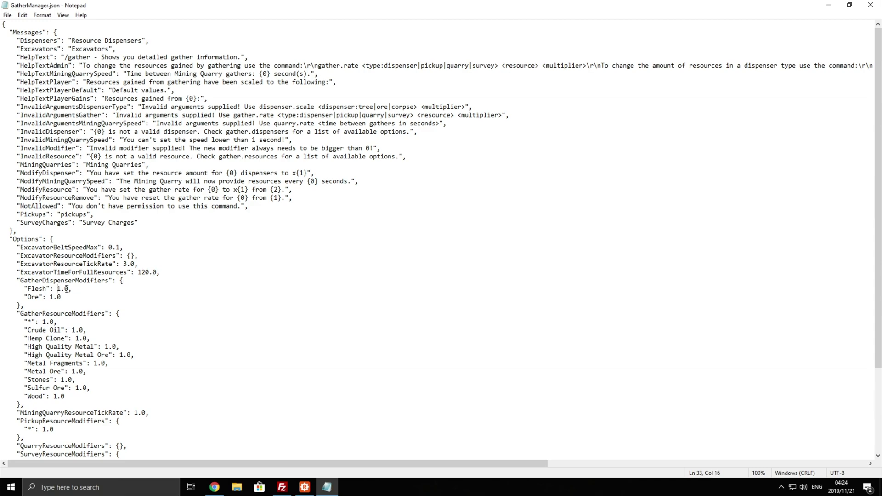
- Examine the Flesh value under GatherDispenserModifiers and the entries under GatherResourceModifiers, including Crude Oil
drag(70, 289, 58, 290)
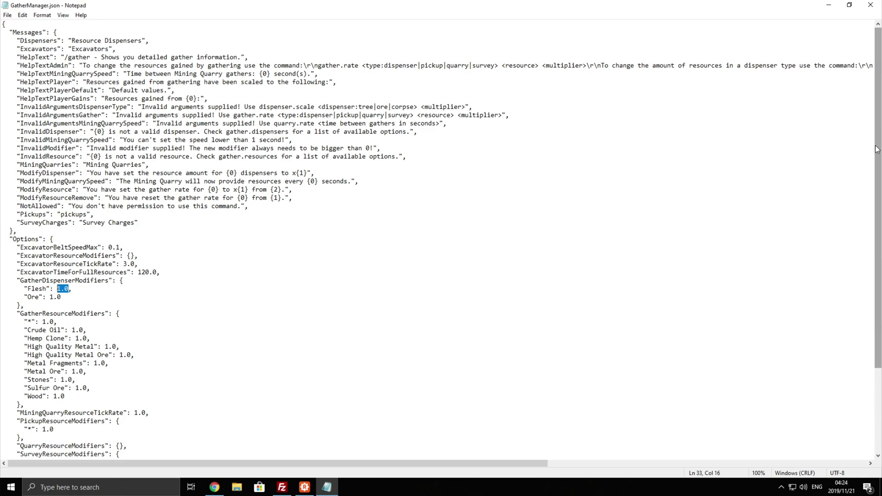
drag(877, 150, 877, 238)
click(671, 281)
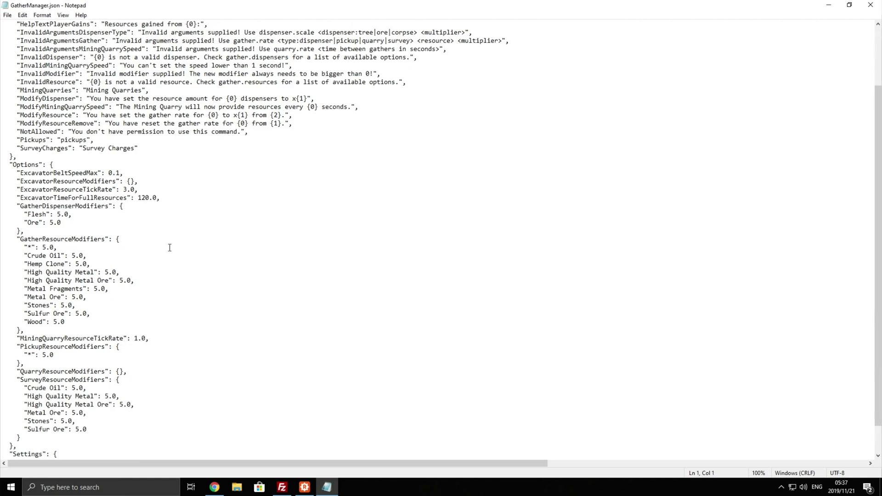
scroll(170, 249, down, 1)
drag(17, 214, 134, 211)
drag(23, 231, 105, 229)
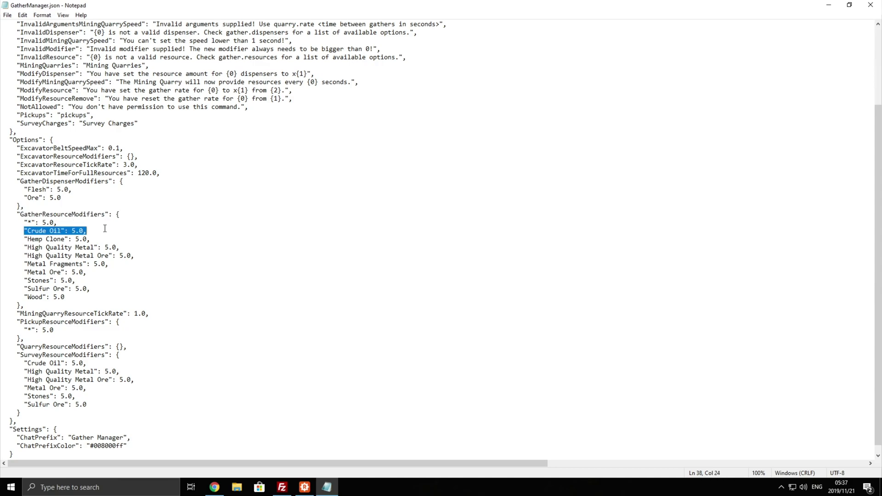
- Delete the Crude Oil to Wood entries from GatherResourceModifiers, leaving only the "*": 5.0 entry without a trailing comma
drag(26, 297, 88, 224)
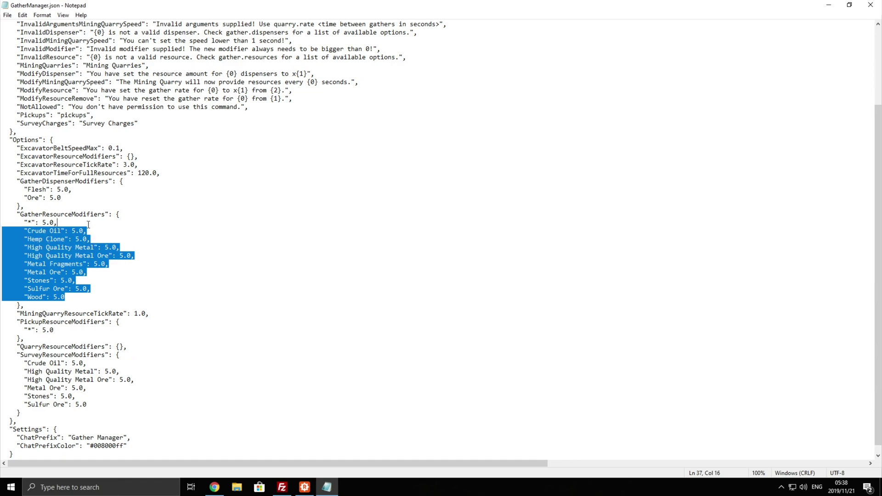
key(Delete)
key(BackSpace)
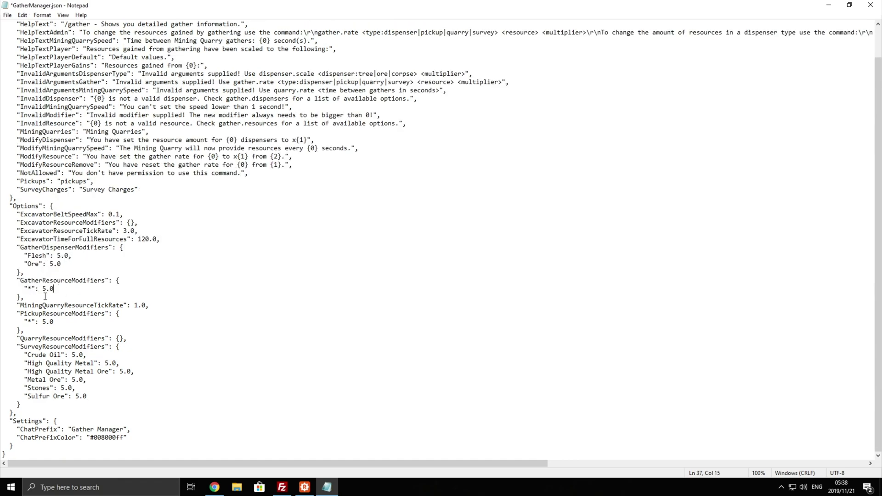
drag(23, 289, 96, 281)
click(34, 294)
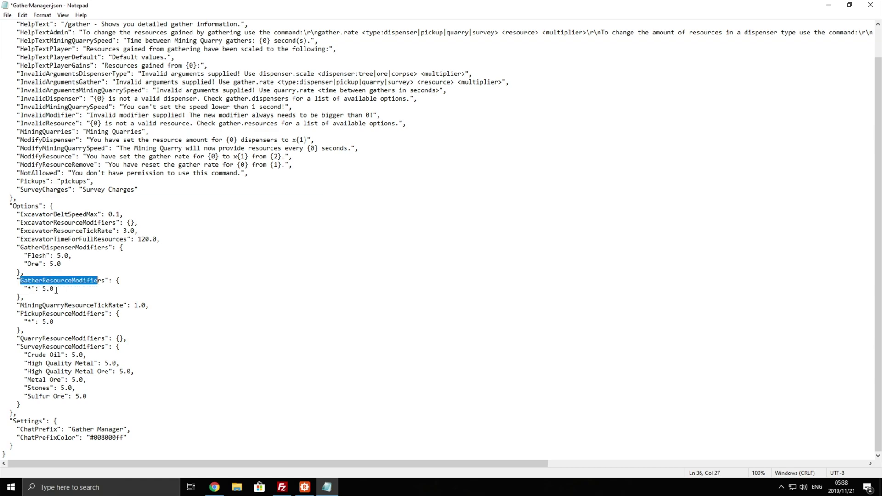
double_click(56, 290)
click(57, 290)
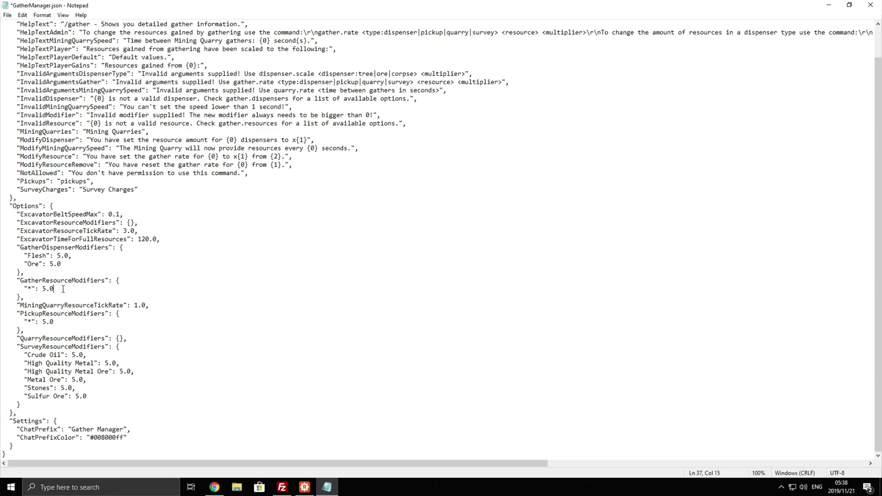
- Restore the Crude Oil to Wood entries at 5.0 under GatherResourceModifiers and review the individual resources
text(,       "Crude Oil": 5.0,       "Hemp Clone": 5.0,       "High Quality Metal": 5.0,       "High Quality Metal Ore": 5.0,       "Metal Fragments": 5.0,       "Metal Ore": 5.0,       "Stones": 5.0,       "Sulfur Ore": 5.0,       "Wood": 5.0)
click(27, 297)
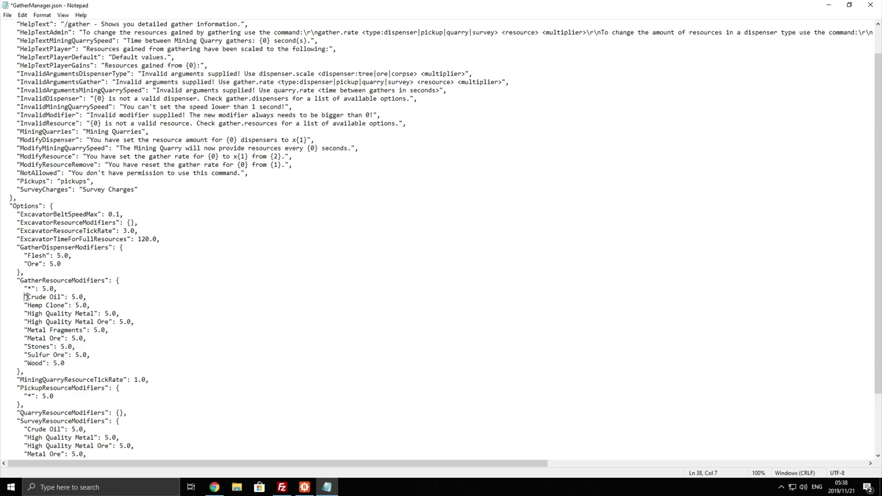
drag(26, 297, 89, 298)
drag(24, 314, 88, 313)
triple_click(69, 321)
drag(17, 322, 92, 322)
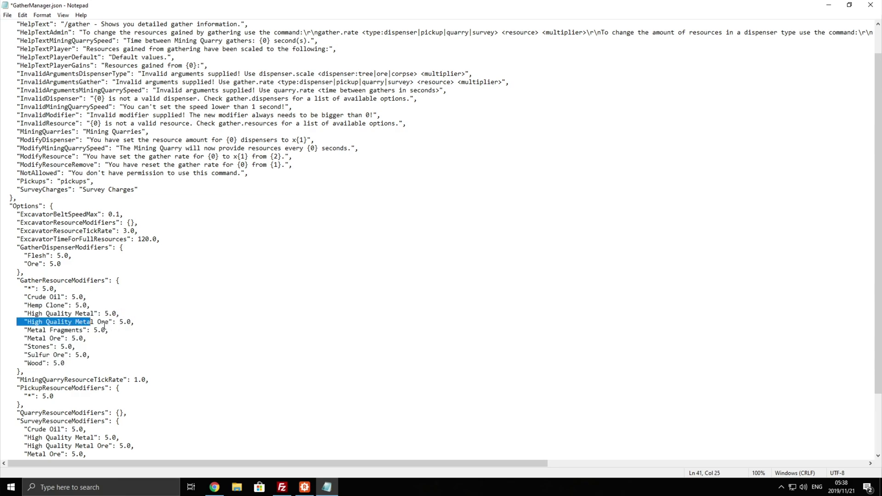
drag(42, 281, 107, 281)
click(106, 281)
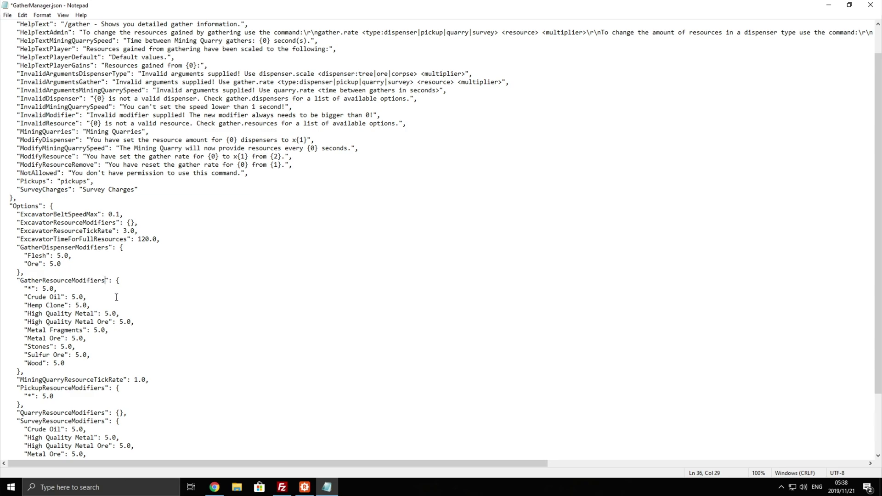
- Examine SurveyResourceModifiers, and compare it with the compact configuration that gives the Survey, Quarry and Pickup modifiers a single "*": 5.0 entry
scroll(100, 306, down, 3)
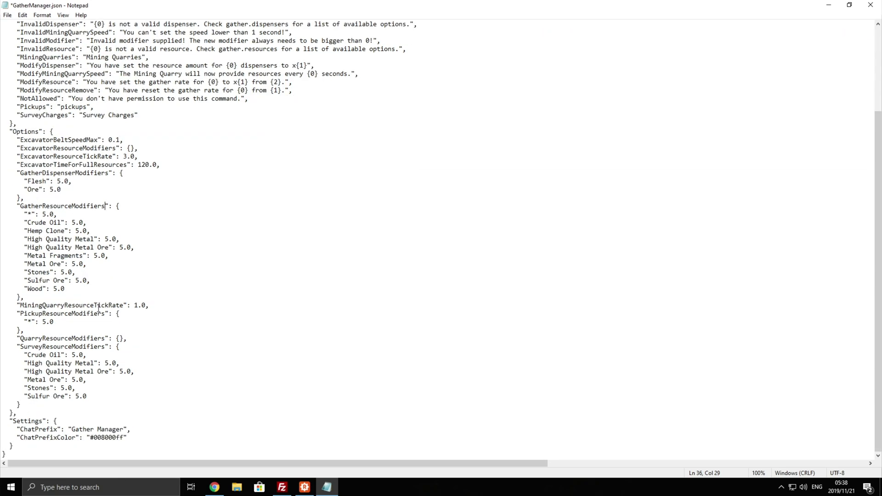
drag(103, 397, 138, 350)
key(ctrl+z)
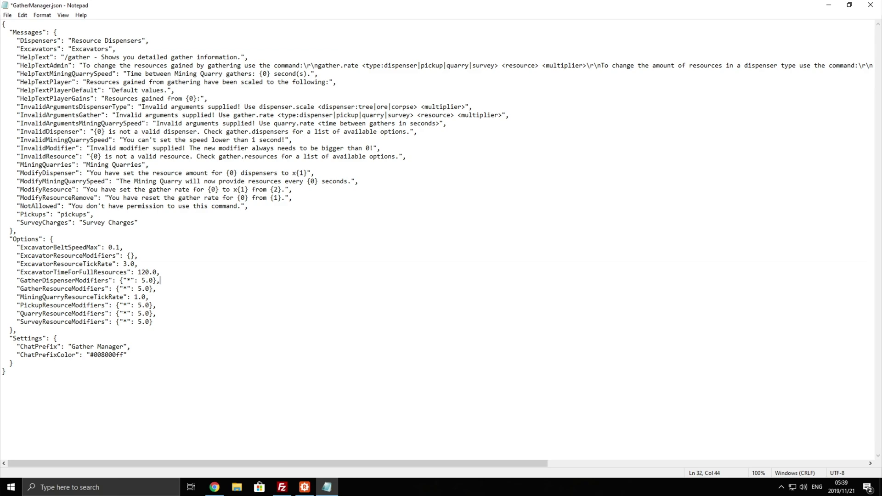
click(134, 322)
shift+click(150, 323)
drag(74, 314, 133, 314)
click(91, 305)
- Split GatherDispenserModifiers over several lines, putting "*": 5.0 and the closing brace on their own indented lines with a blank line between
click(123, 281)
key(Return)
key(Tab)
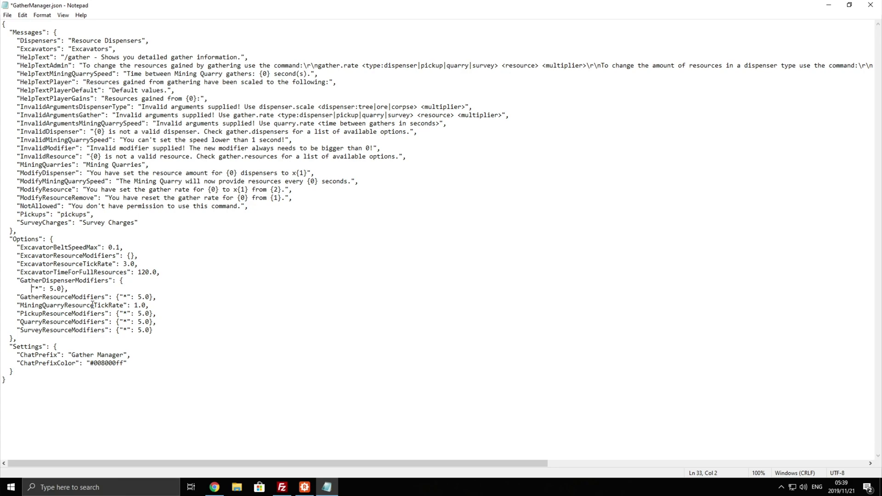
click(61, 289)
key(Return)
key(Left)
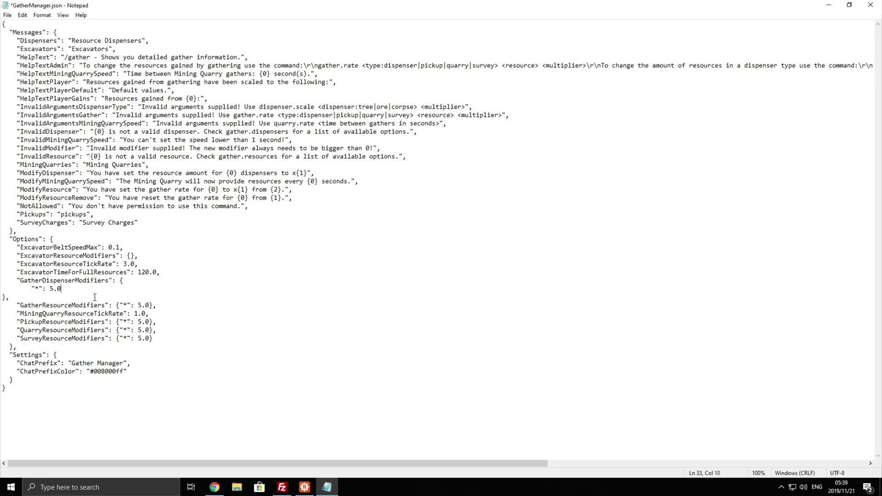
key(Return)
key(Tab)
key(Down)
key(Home)
key(Tab)
key(Up)
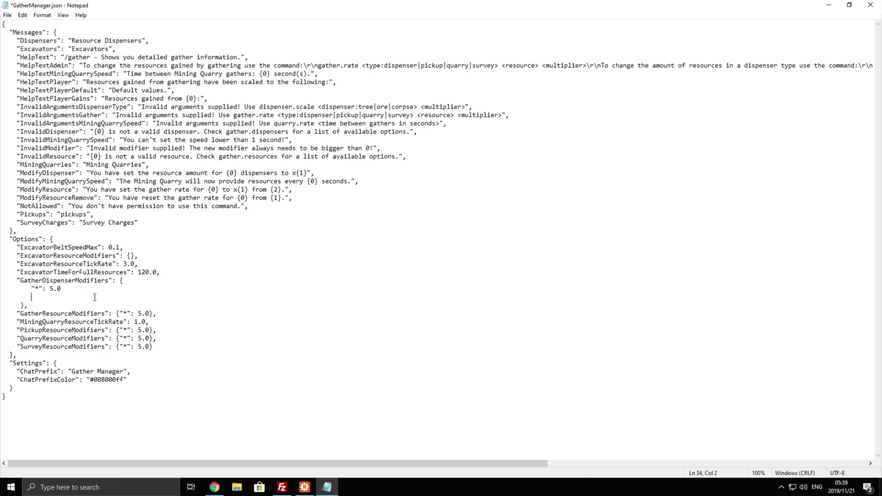
- Try a second GatherDispenserModifiers entry with an empty name and the value 0.2, and delete that line again
text("": .2)
key(BackSpace)
key(BackSpace)
text(0.2)
drag(68, 295, 1, 297)
key(BackSpace)
key(BackSpace)
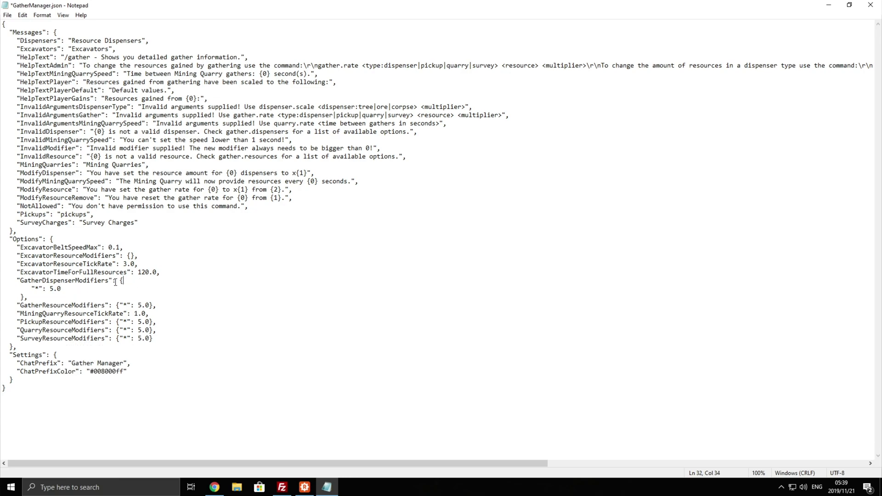
- Rejoin the GatherDispenserModifiers braces and the "*": 5.0 entry on a single line
drag(124, 281, 22, 288)
key(BackSpace)
key(BackSpace)
key(BackSpace)
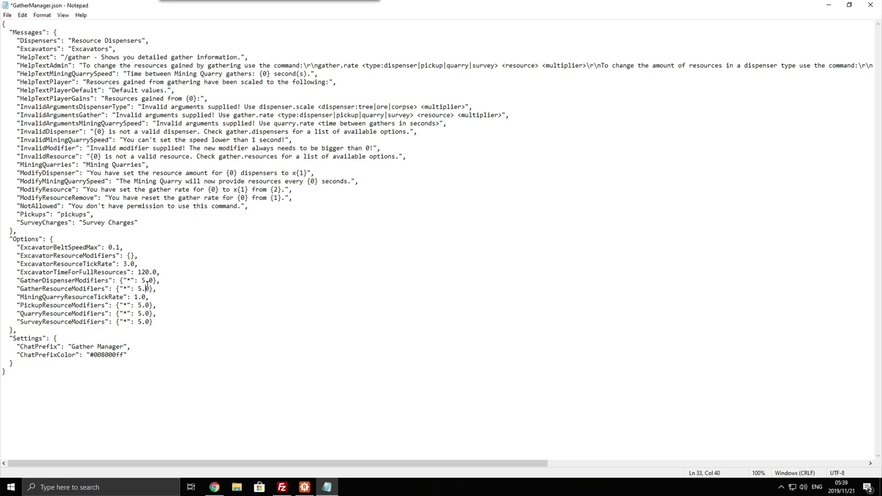
- Switch to FileZilla, decline uploading the changed GatherManager.json, and bring the RustAdmin window forward
click(346, 294)
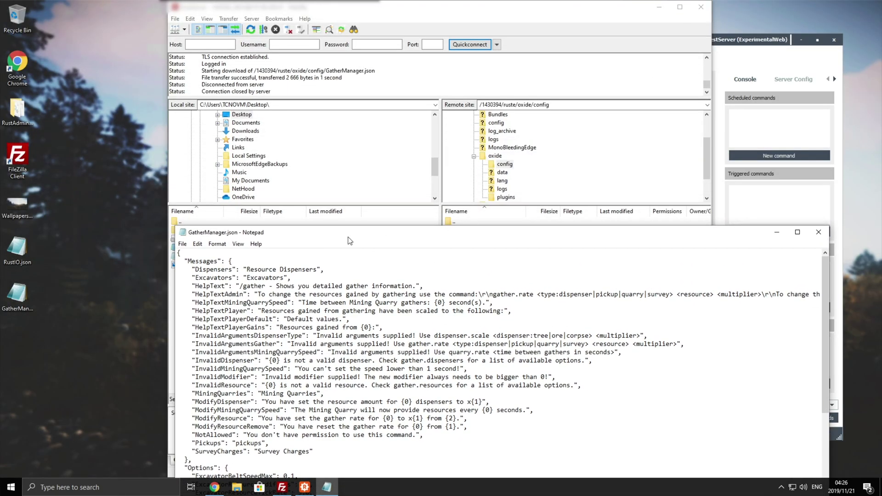
click(426, 11)
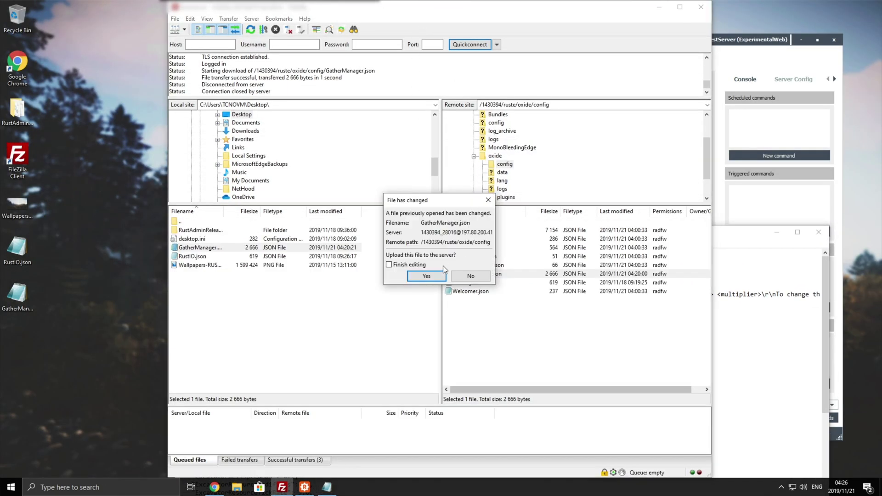
click(475, 277)
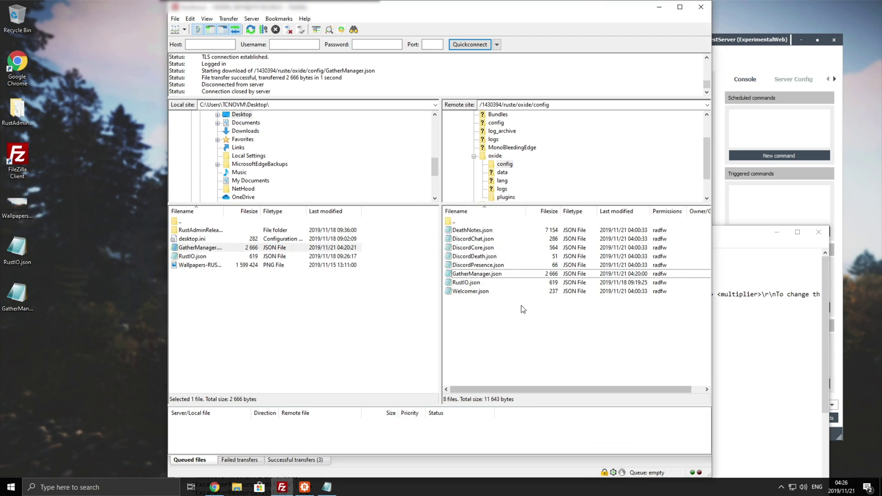
click(742, 41)
drag(742, 41, 758, 36)
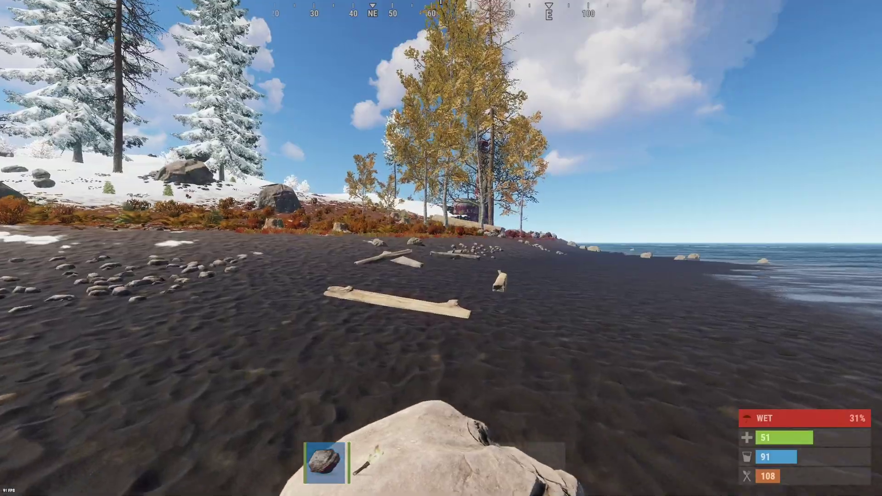
click(441, 248)
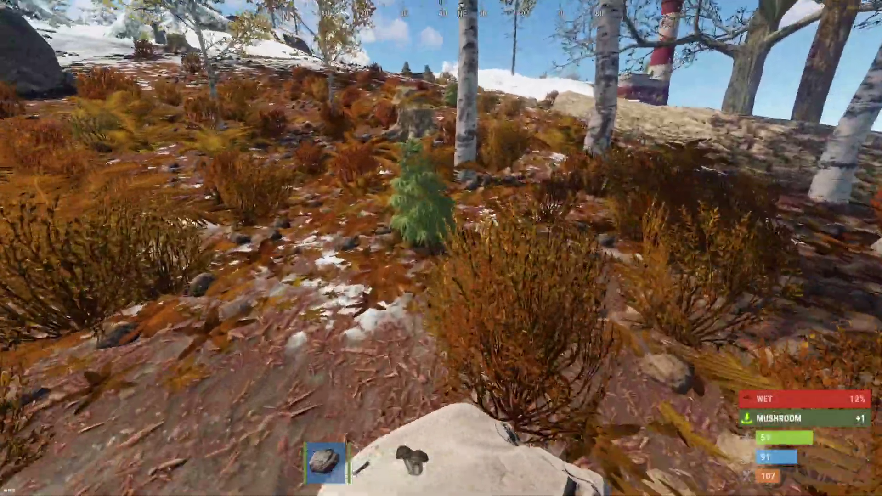
key(e)
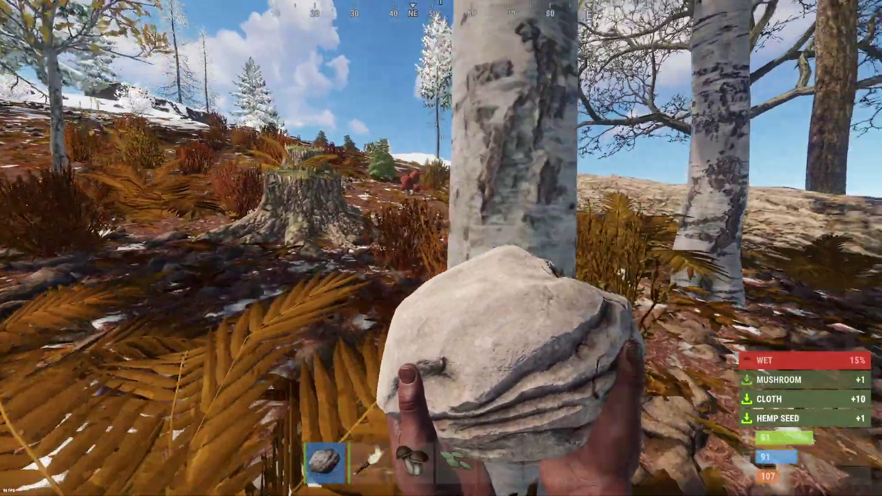
click(441, 248)
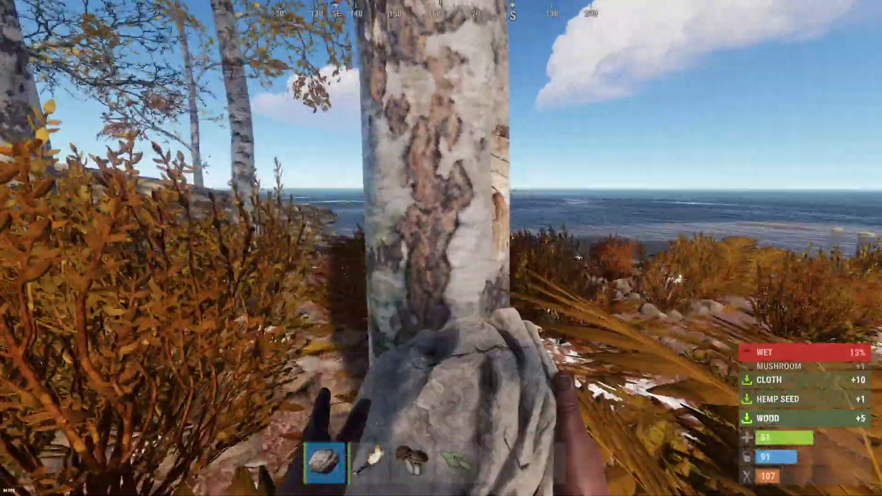
click(441, 249)
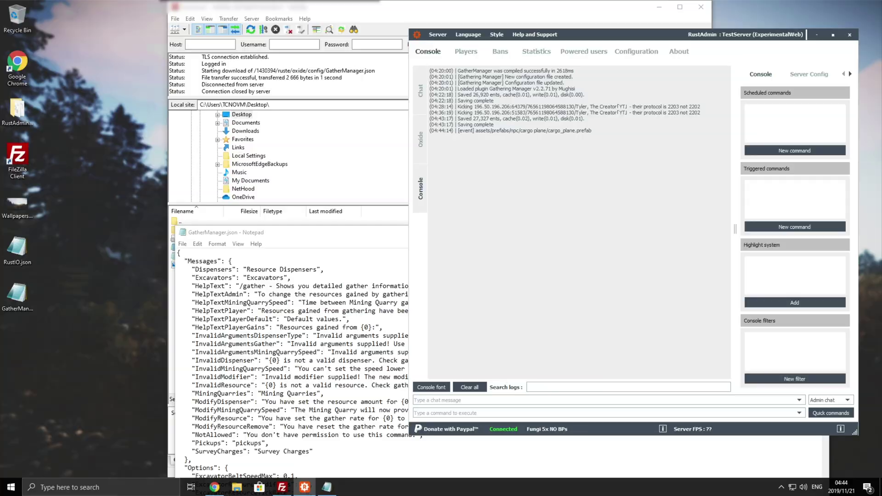
- Review the modifiers in the Options section of GatherManager.json in Notepad and close the file
click(260, 363)
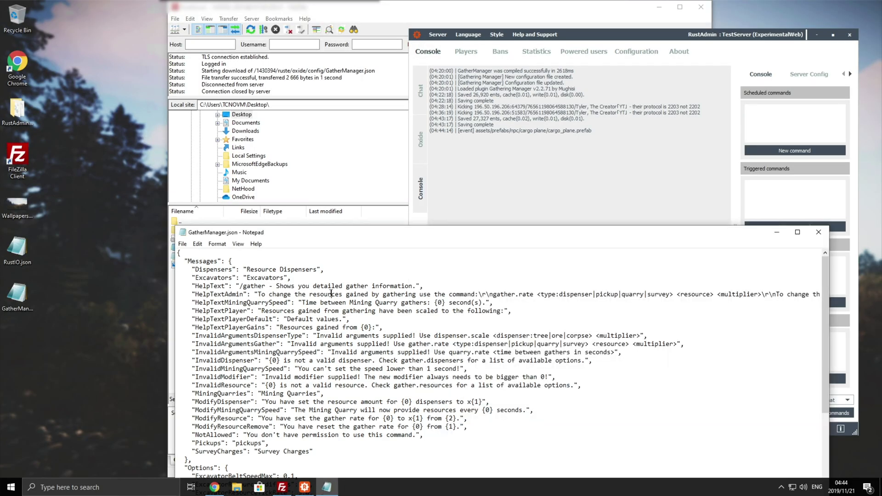
scroll(260, 363, down, 9)
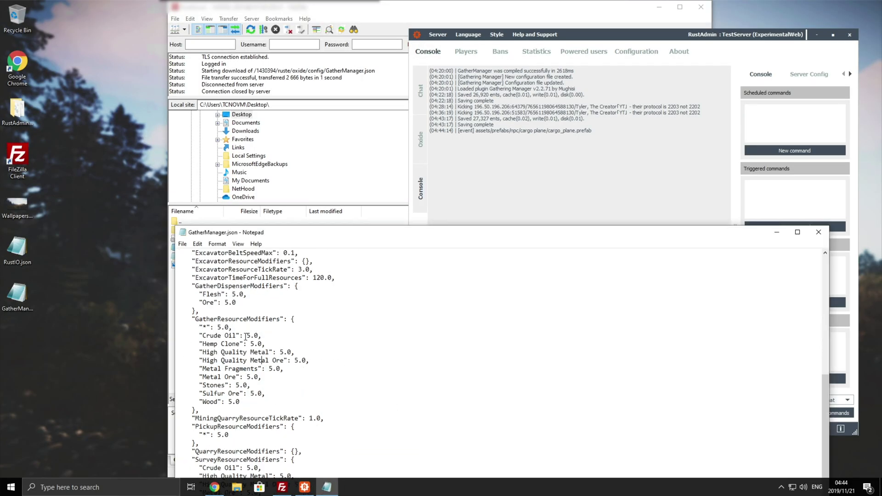
click(811, 237)
- In FileZilla, upload GatherManager.json from the Desktop to the server's oxide/config folder, replacing the existing copy, and switch to RustAdmin
click(278, 285)
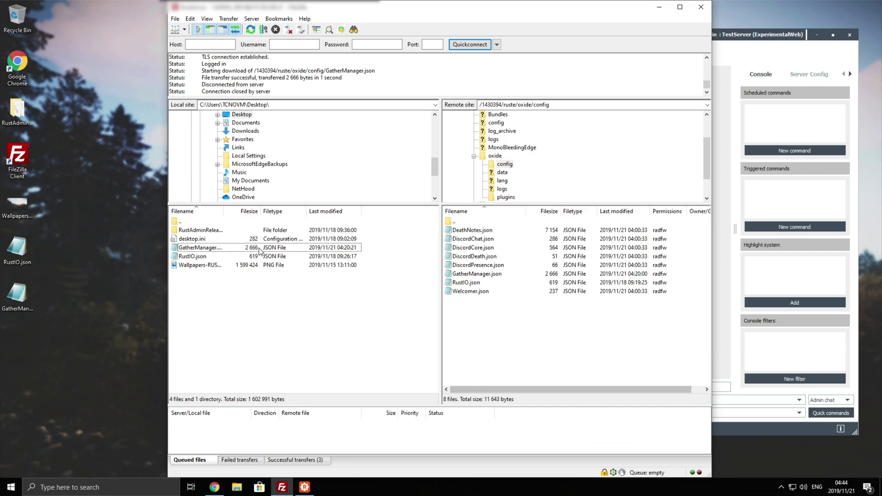
drag(260, 248, 550, 313)
click(502, 304)
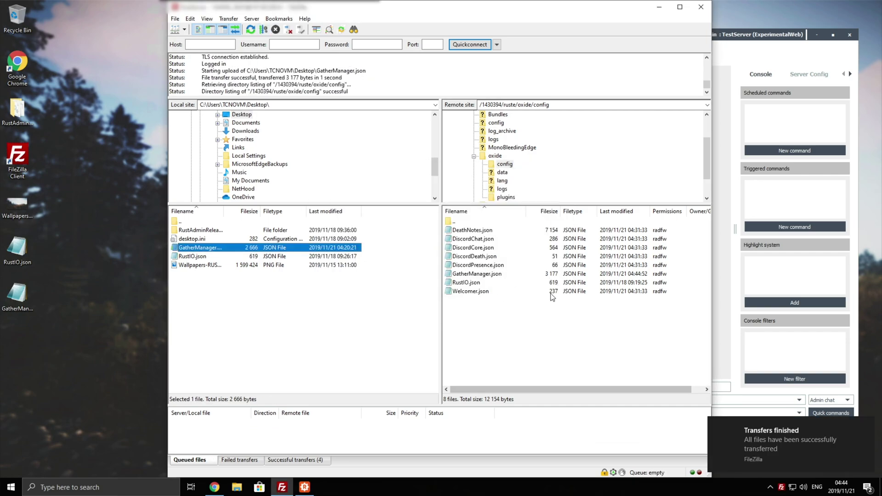
click(426, 276)
click(304, 487)
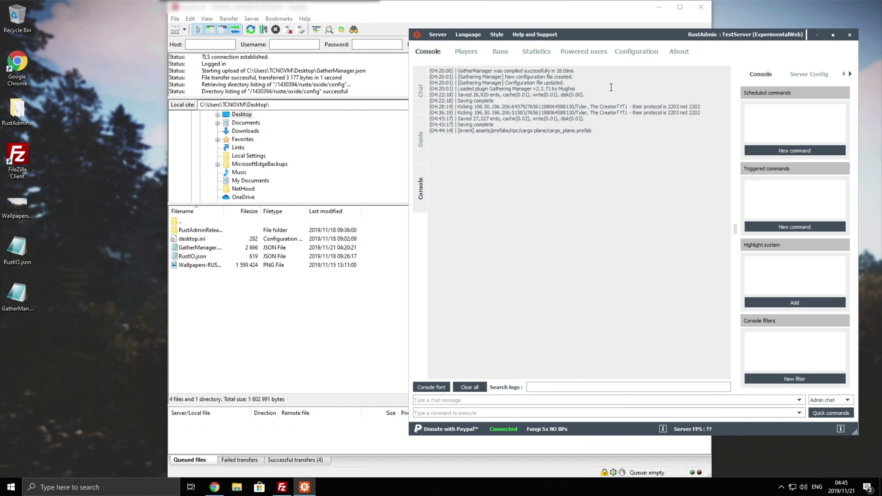
- Reload the plugin by running oxide.reload GatherManager in the RustAdmin console, and check the resulting log lines
drag(597, 34, 502, 36)
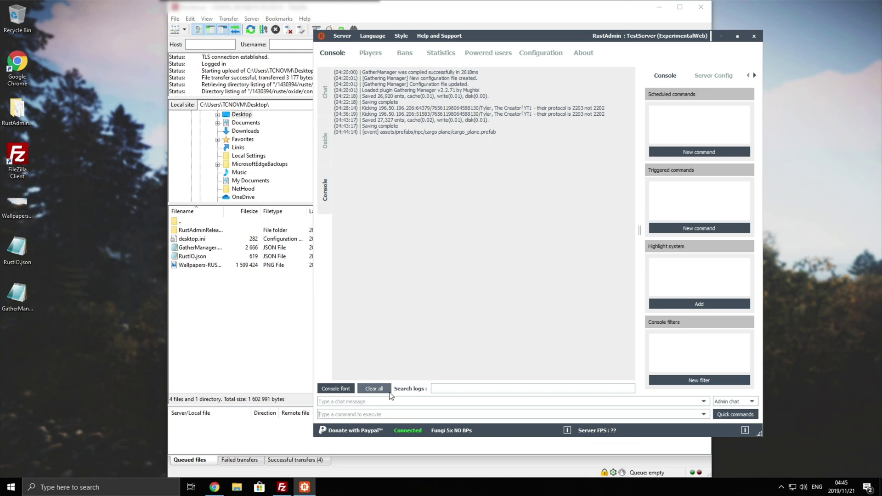
text(oxide.reload )
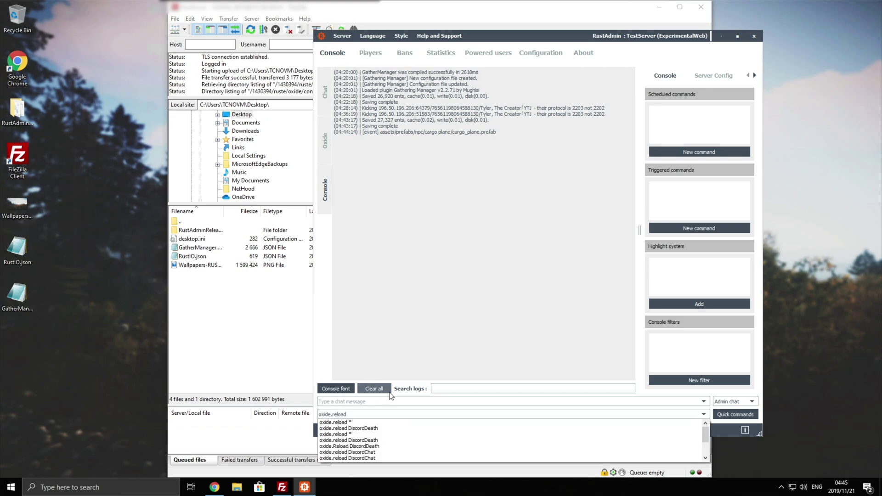
text(GatherManager)
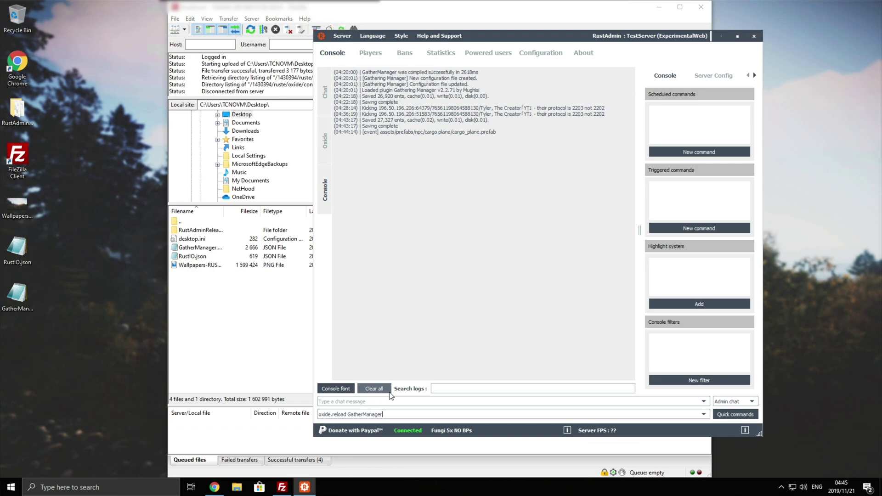
key(Return)
drag(368, 144, 478, 150)
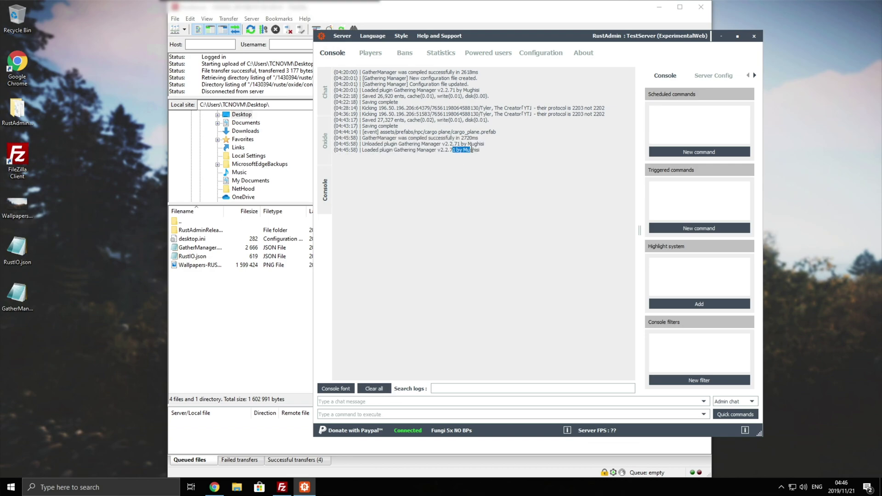
click(479, 177)
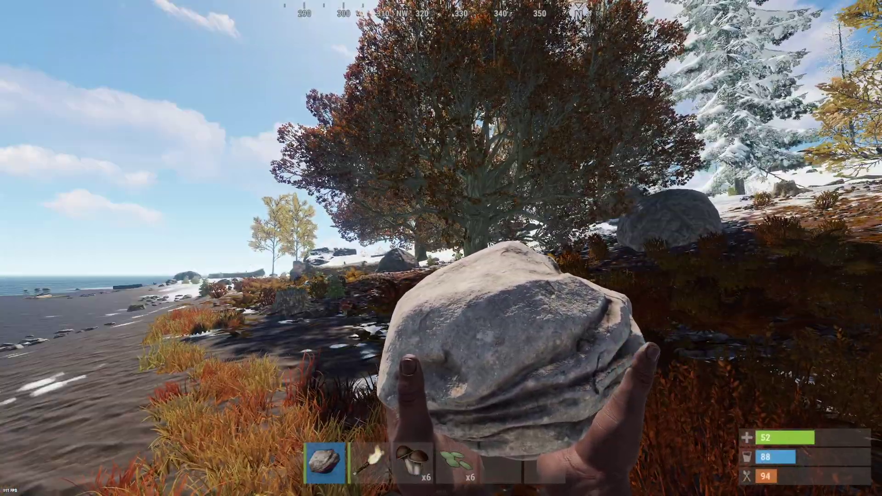
key(s)
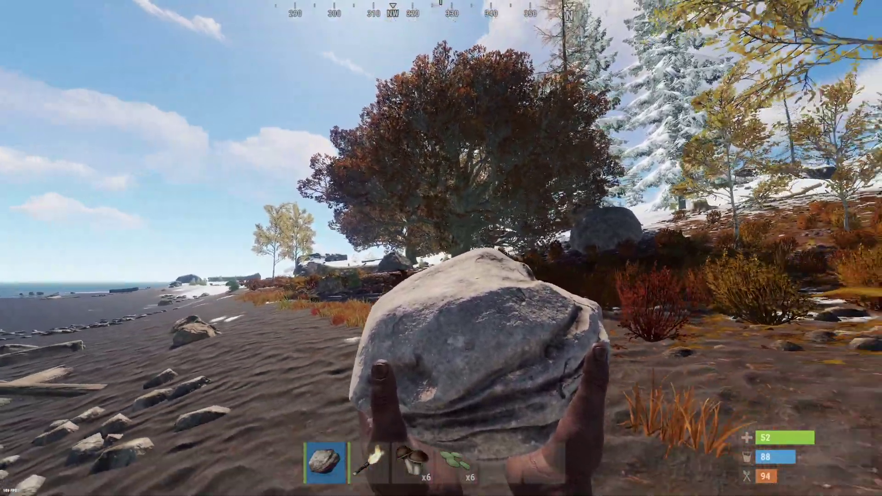